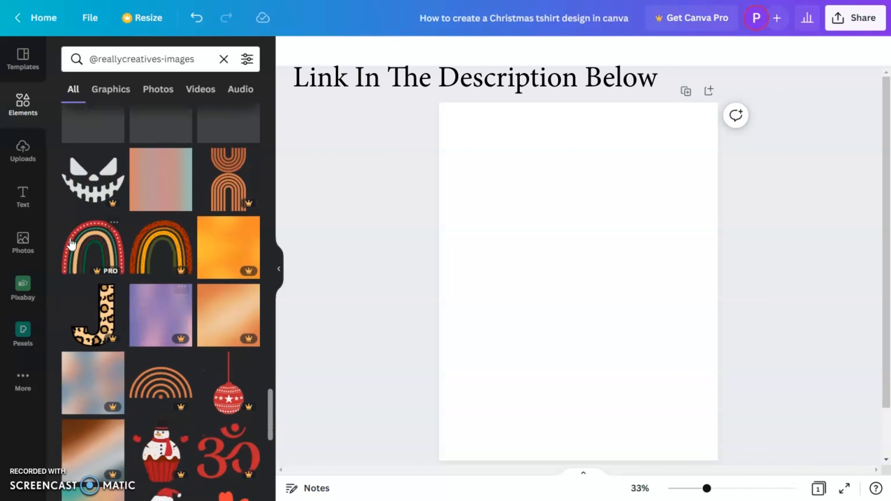
# Add the red, green and tan Christmas rainbow graphic, enlarge it to most of the page width, and place it in the page's upper half
pyautogui.click(86, 252)
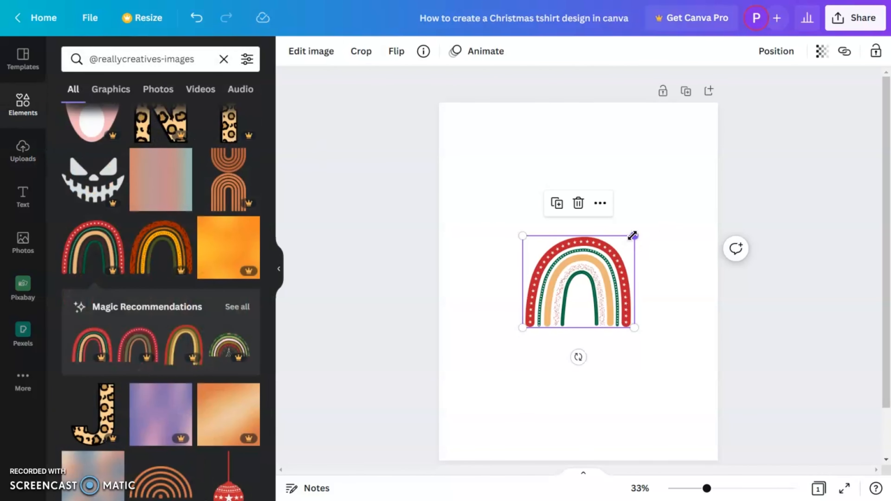
pyautogui.moveTo(633, 235); pyautogui.dragTo(690, 190)
pyautogui.moveTo(648, 304); pyautogui.dragTo(648, 224)
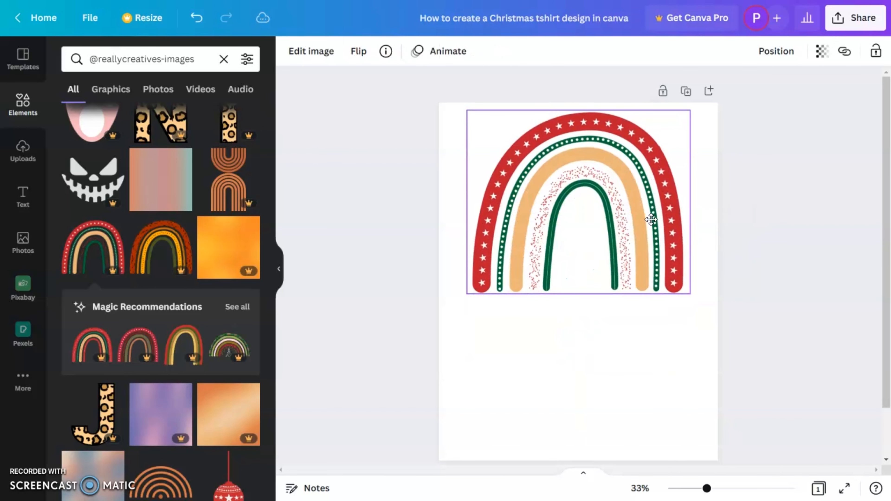
pyautogui.click(770, 310)
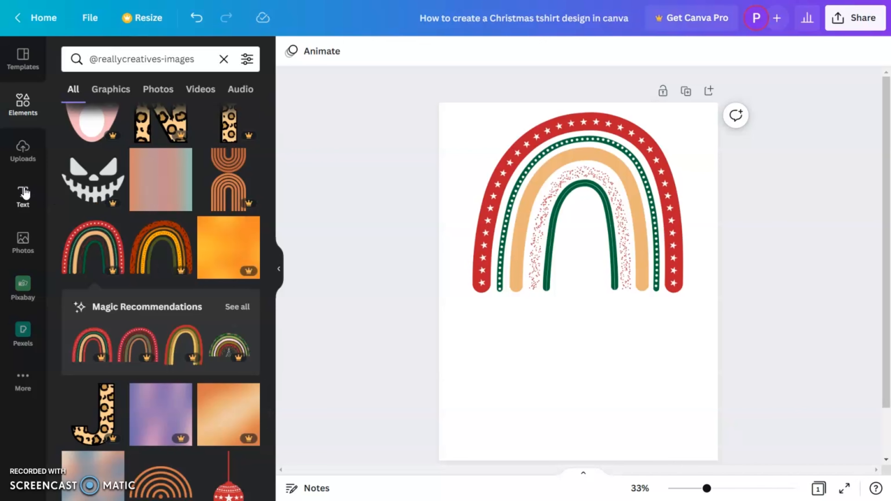
# Add a heading reading "Merry" over the base of the rainbow and enlarge it to about size 195
pyautogui.click(22, 196)
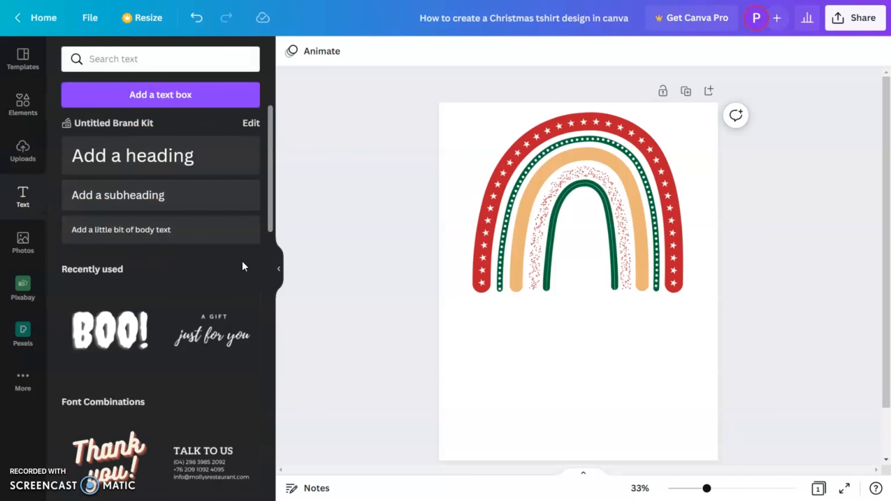
pyautogui.scroll(-5, 166, 297)
pyautogui.scroll(5, 168, 293)
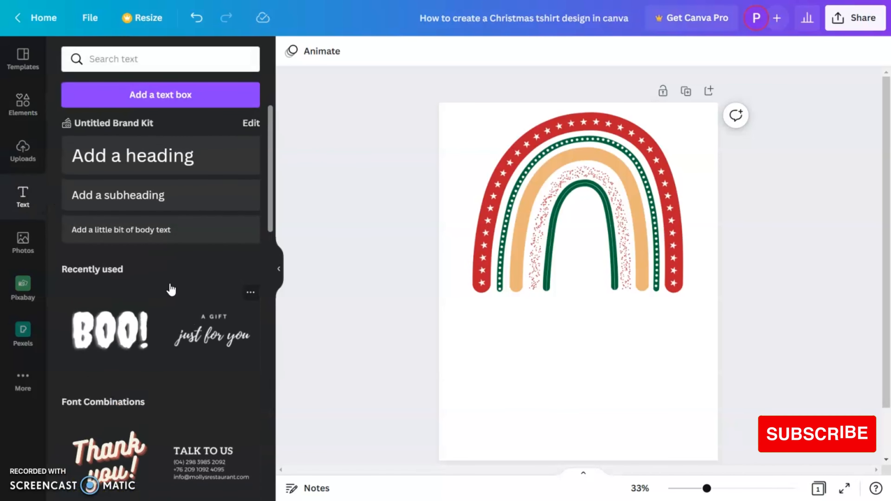
pyautogui.scroll(-6, 169, 280)
pyautogui.scroll(6, 169, 280)
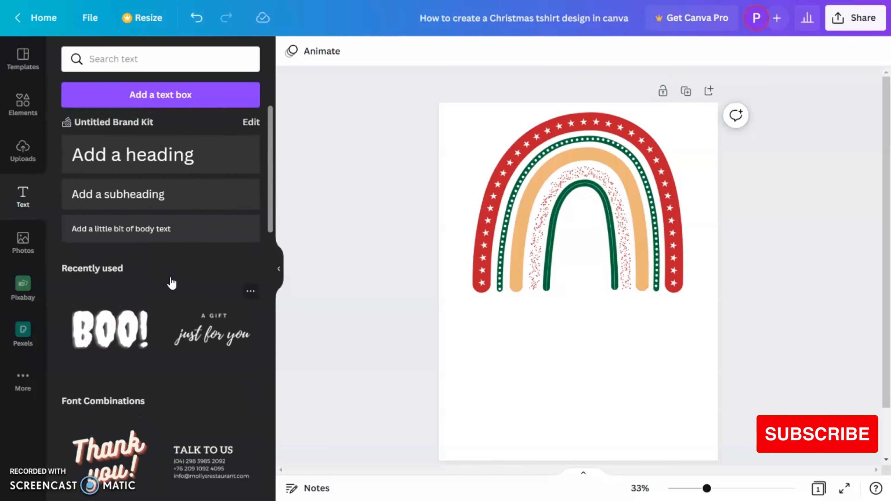
pyautogui.click(139, 165)
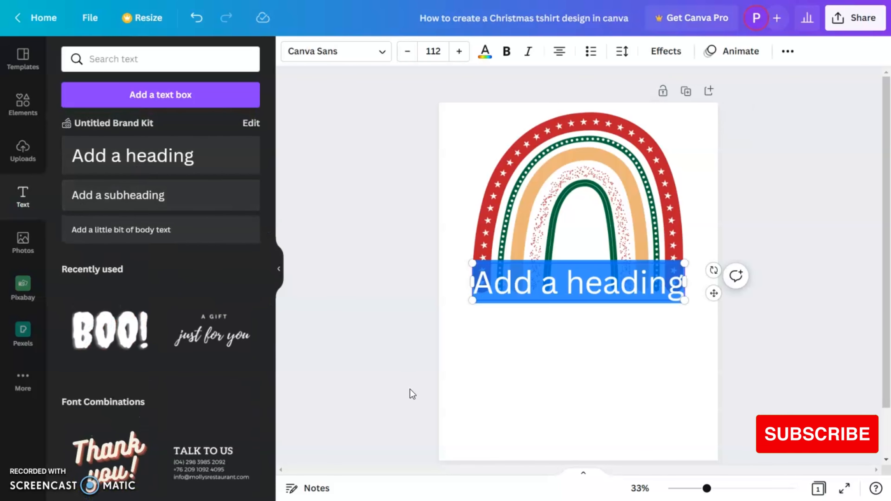
pyautogui.write('Merry')
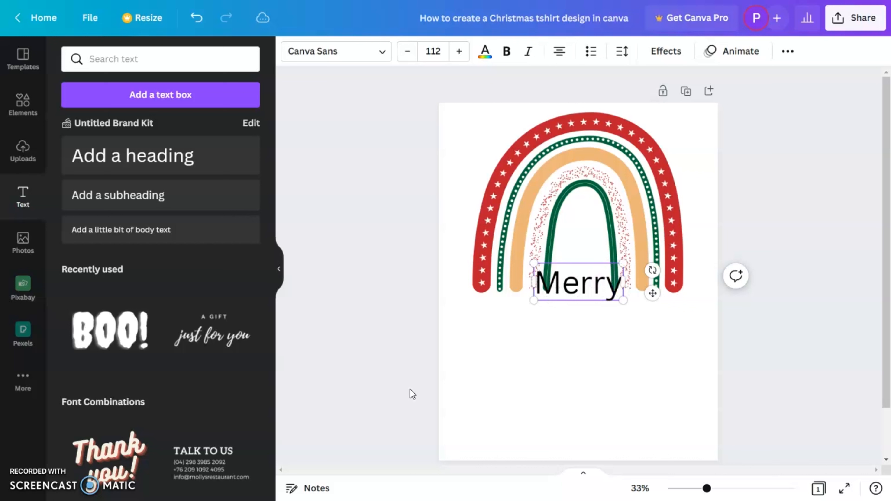
pyautogui.moveTo(630, 312); pyautogui.dragTo(656, 314)
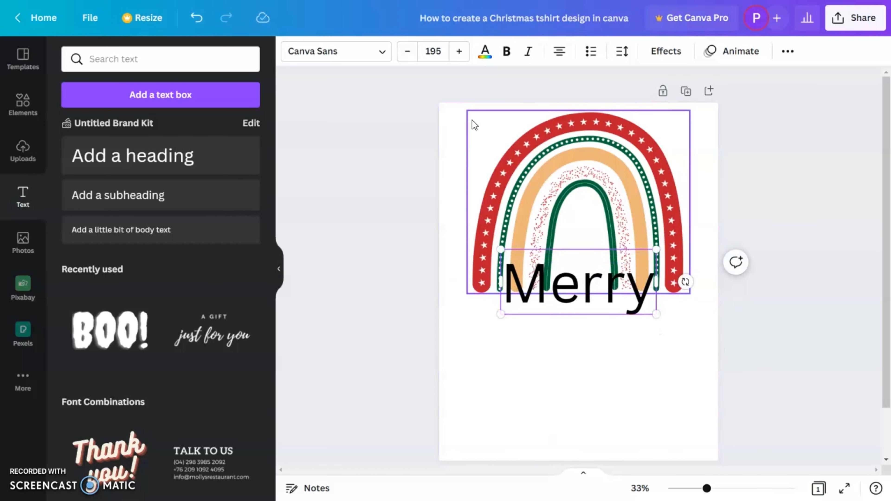
# Search the fonts for "apric" and set the "Merry" text to Apricots
pyautogui.click(338, 57)
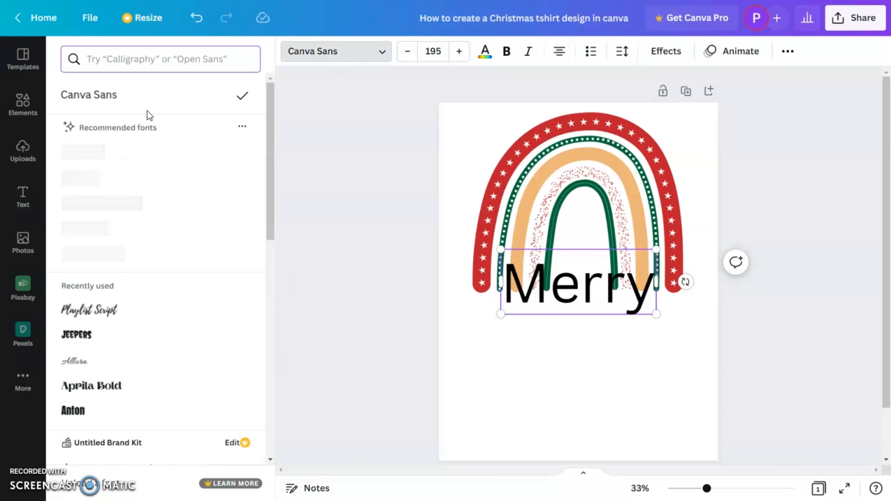
pyautogui.click(74, 361)
pyautogui.write('apr')
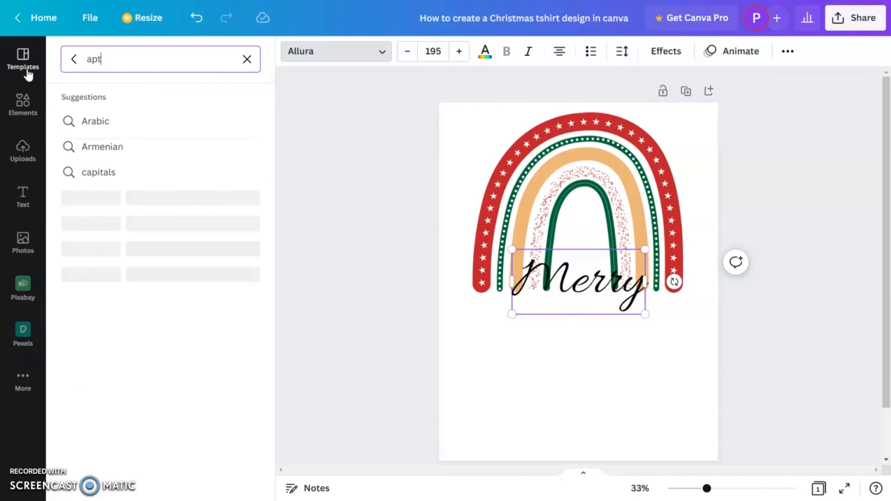
pyautogui.write('ic')
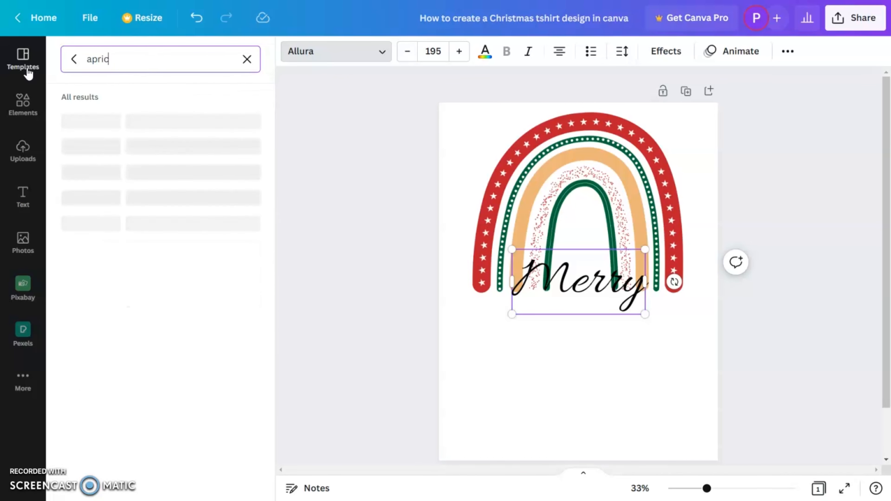
pyautogui.click(80, 121)
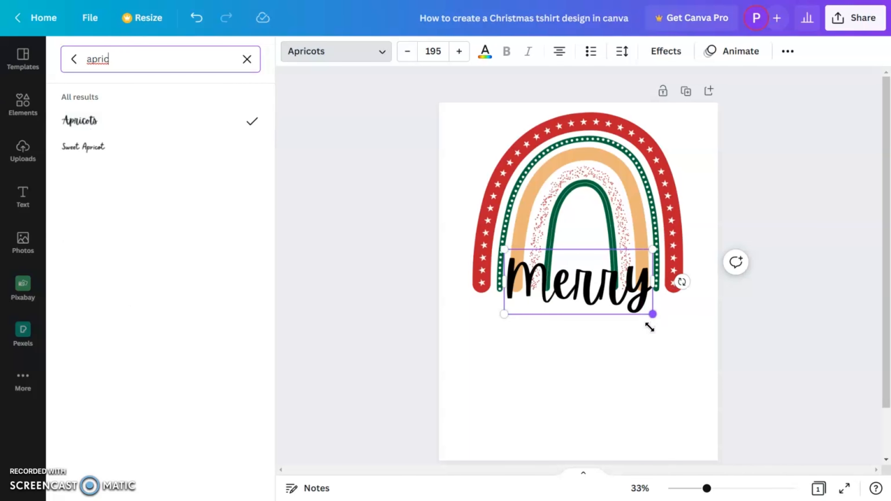
# Move the "Merry" text slightly down so it overlaps the bottom ends of the rainbow
pyautogui.click(643, 299)
pyautogui.click(626, 314)
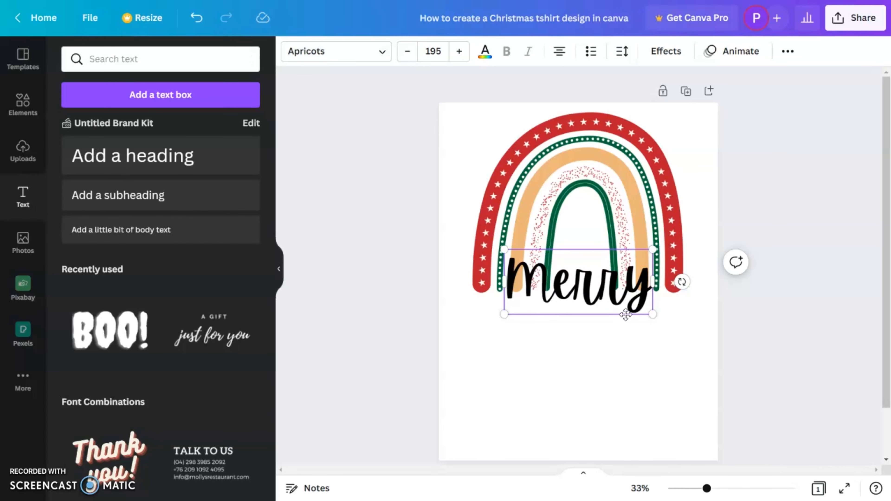
pyautogui.click(646, 350)
pyautogui.click(635, 322)
pyautogui.moveTo(634, 321); pyautogui.dragTo(637, 332)
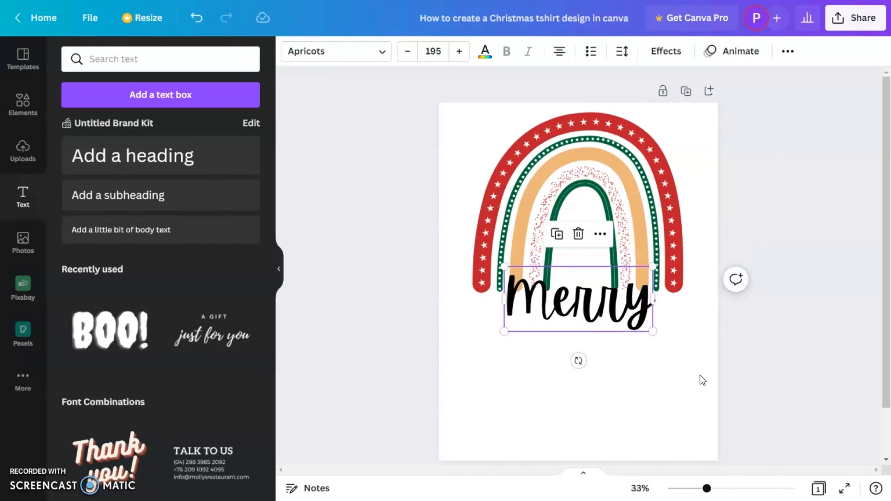
# Colour the "Merry" text a custom dark red, #C61515, close to the rainbow's outer band
pyautogui.click(485, 52)
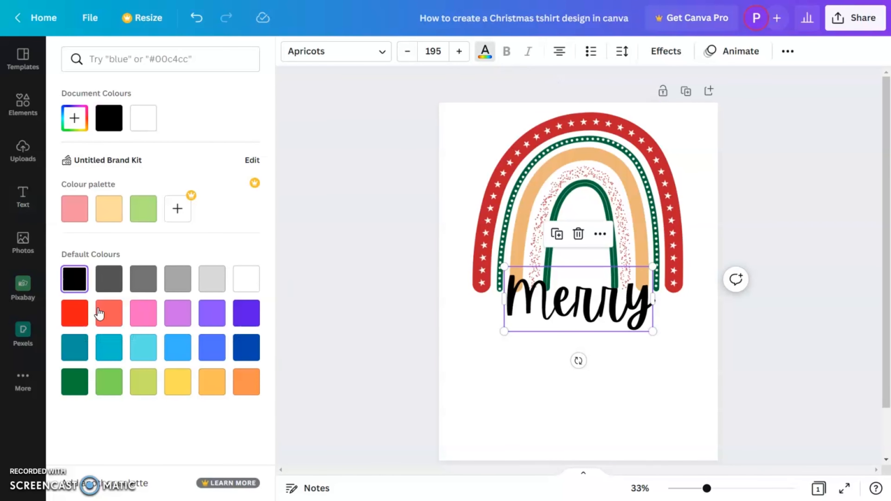
pyautogui.click(74, 314)
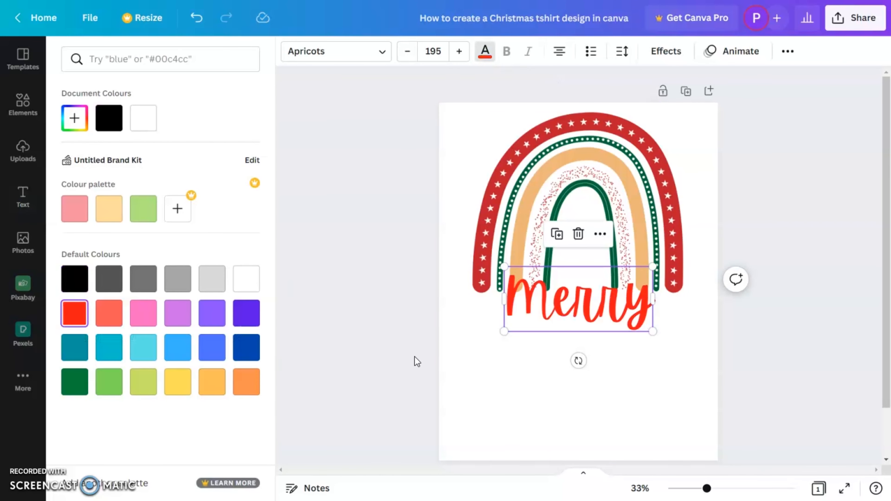
pyautogui.click(80, 122)
pyautogui.click(223, 170)
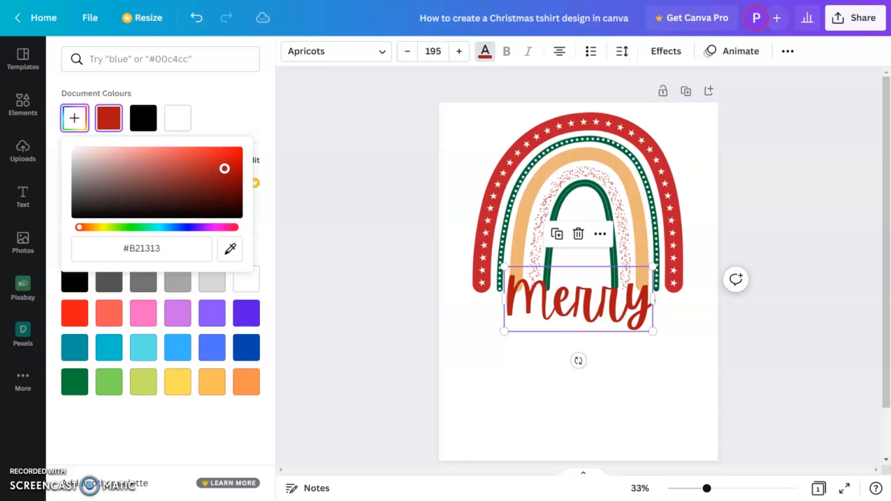
pyautogui.click(664, 358)
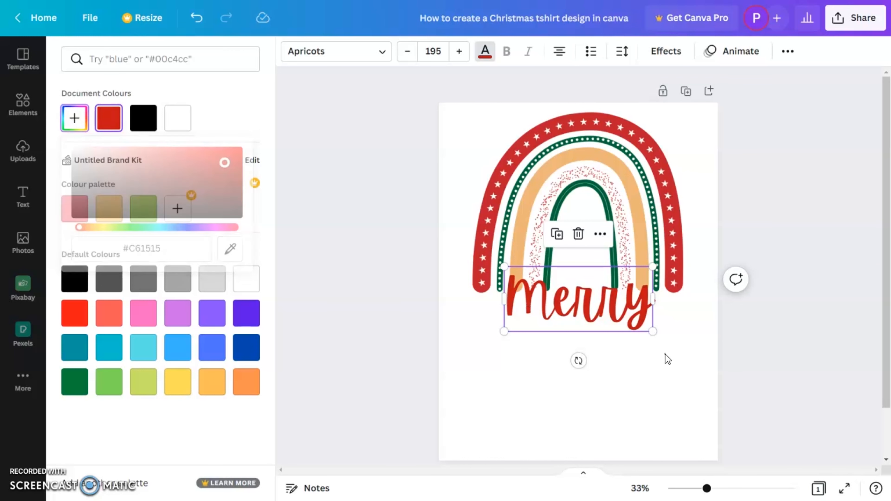
# Add a second heading reading "Bright", enlarge it to about size 259, and place it directly below "Merry"
pyautogui.click(136, 168)
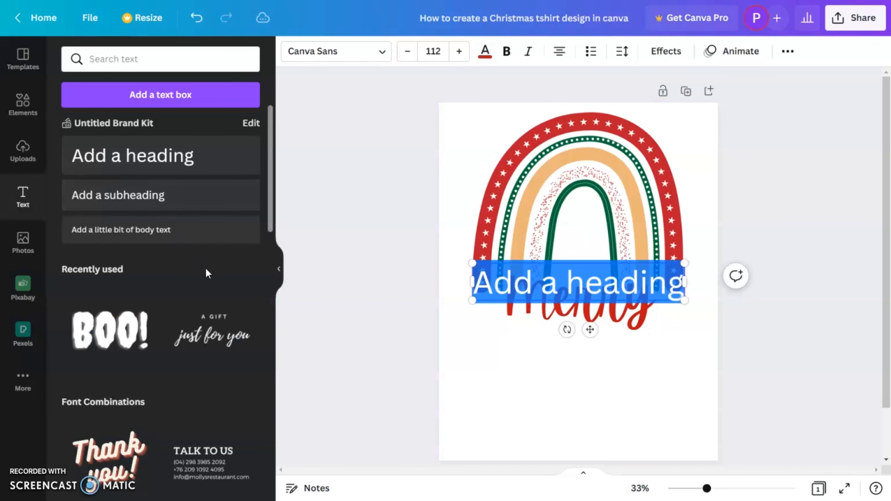
pyautogui.write('Bright')
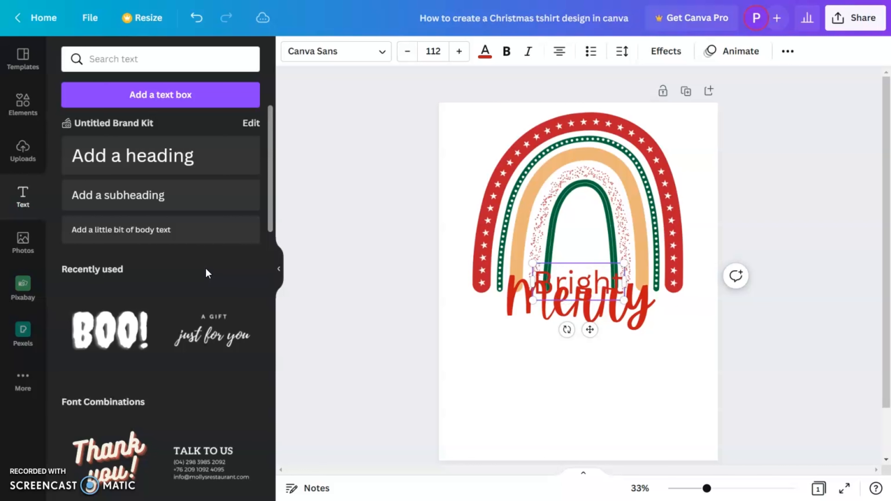
pyautogui.moveTo(625, 299); pyautogui.dragTo(670, 383)
pyautogui.click(660, 349)
pyautogui.click(672, 308)
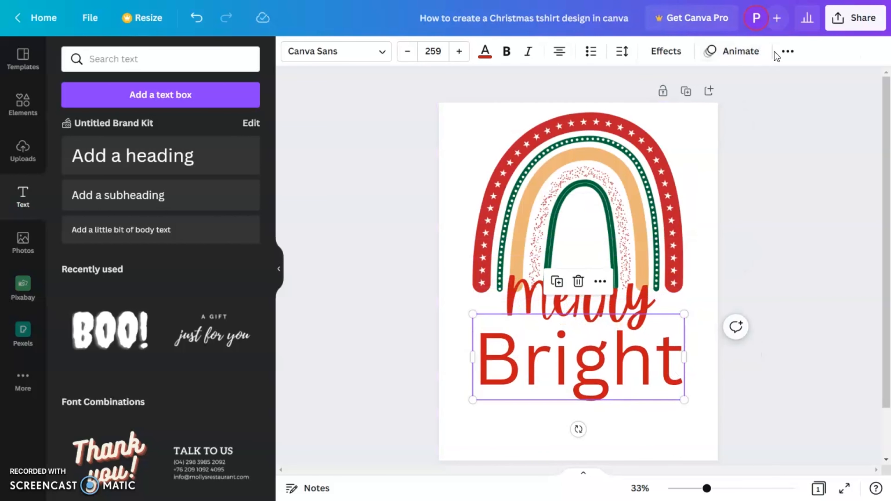
# Convert the "Bright" text to uppercase and scale it down to about the rainbow's width
pyautogui.click(787, 51)
pyautogui.click(614, 84)
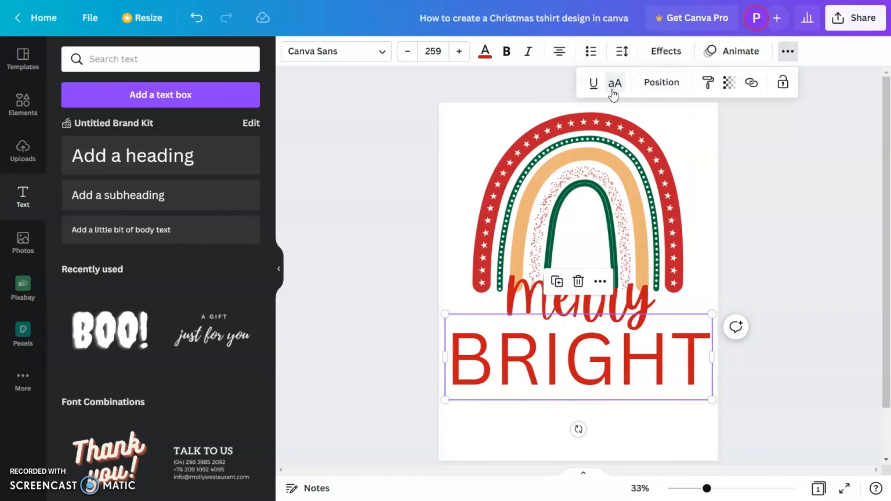
pyautogui.moveTo(708, 402); pyautogui.dragTo(687, 389)
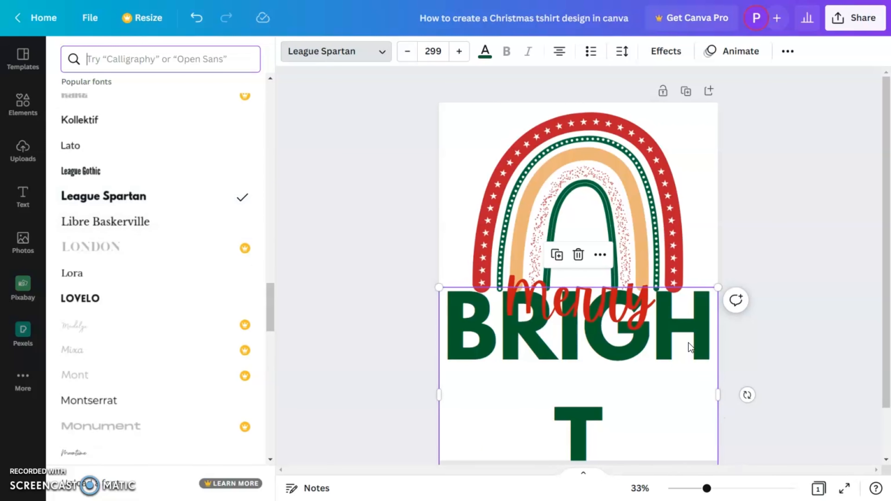
# Reduce the "BRIGHT" text to size 120 so it fits one line, and scale it up to about 200 to match the rainbow's width
pyautogui.click(433, 51)
pyautogui.scroll(-2, 489, 213)
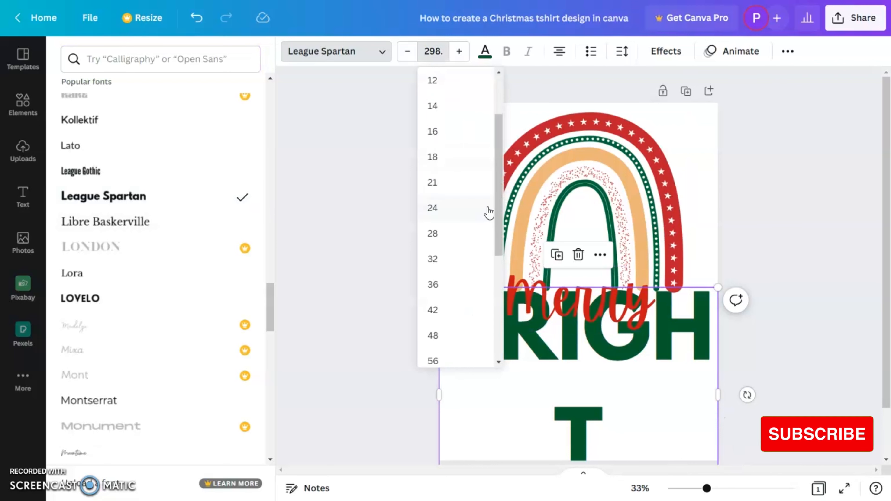
pyautogui.scroll(-3, 489, 217)
pyautogui.click(435, 360)
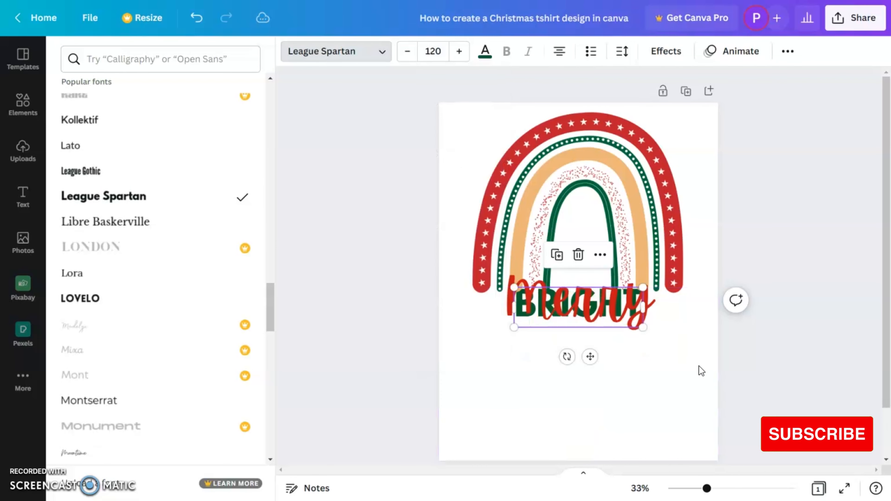
pyautogui.moveTo(643, 327); pyautogui.dragTo(685, 359)
pyautogui.click(677, 340)
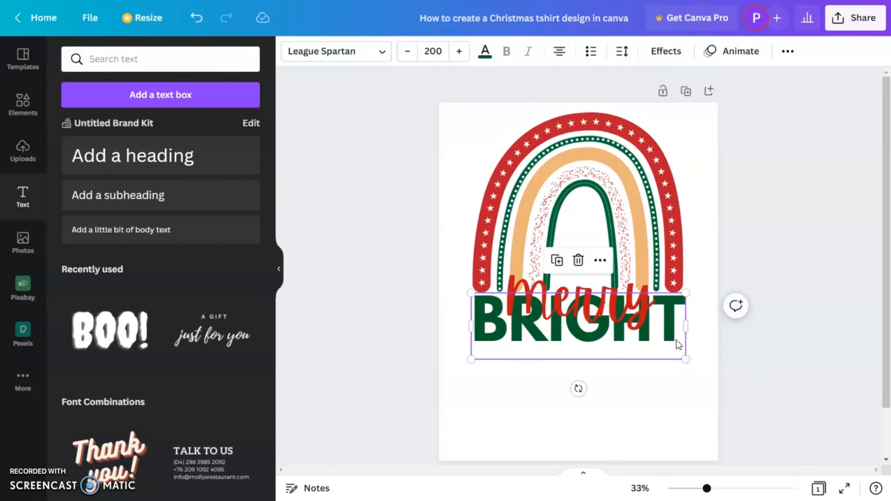
# Nudge the "BRIGHT" text into alignment just under the rainbow, behind "Merry", and deselect it
pyautogui.click(734, 359)
pyautogui.click(674, 340)
pyautogui.moveTo(673, 339); pyautogui.dragTo(670, 338)
pyautogui.click(755, 352)
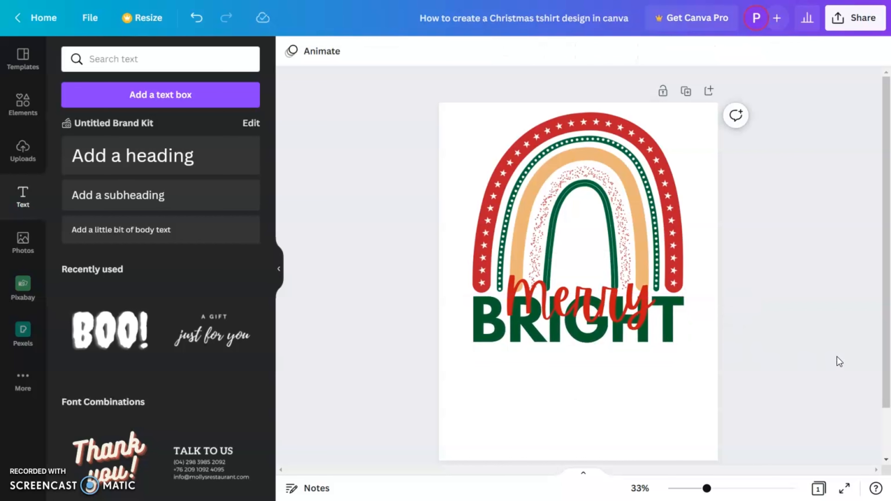
pyautogui.click(29, 111)
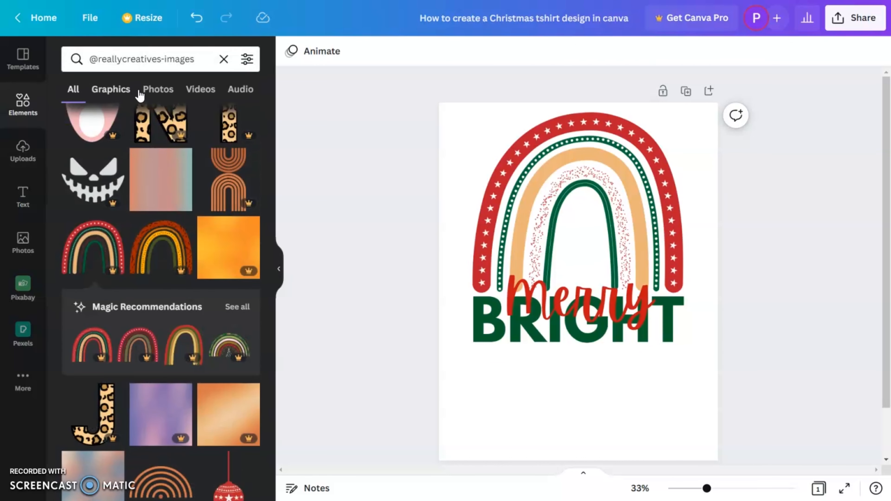
pyautogui.click(224, 59)
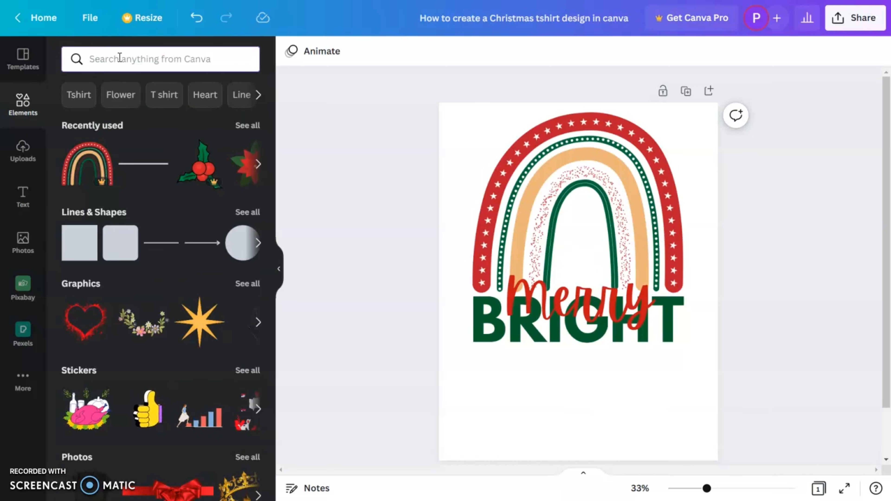
pyautogui.write('re')
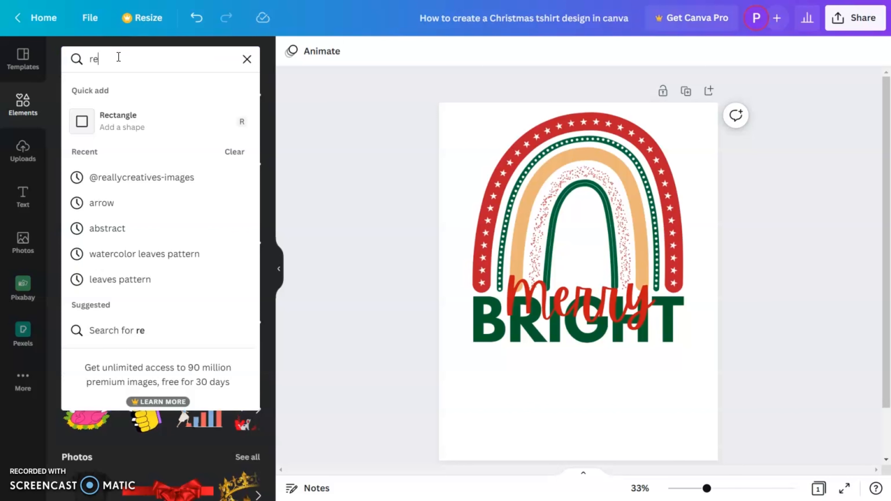
pyautogui.click(143, 176)
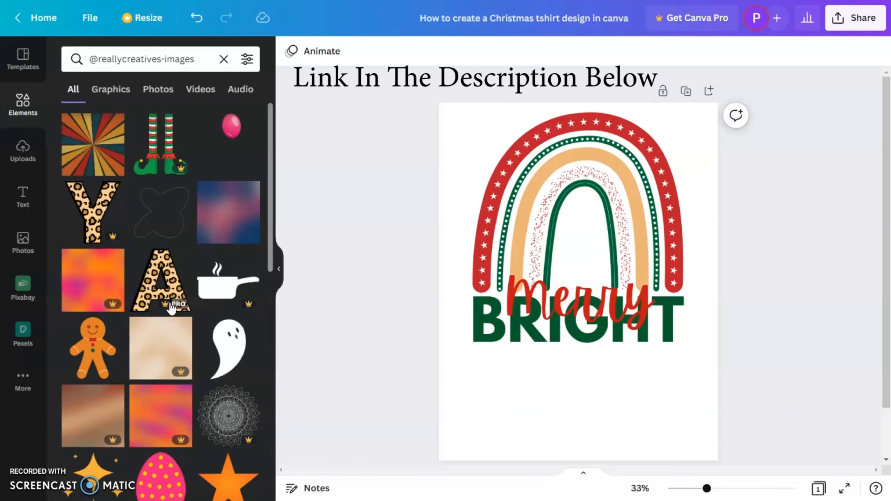
pyautogui.scroll(-10, 161, 333)
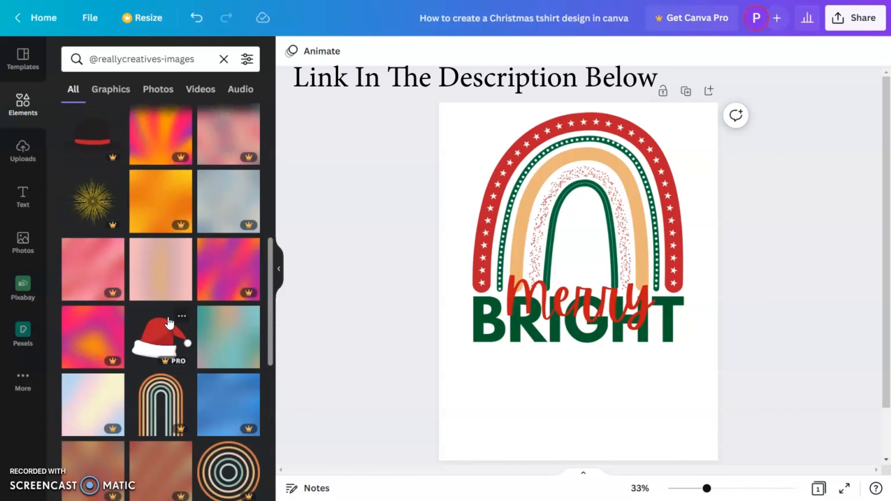
pyautogui.scroll(-5, 169, 321)
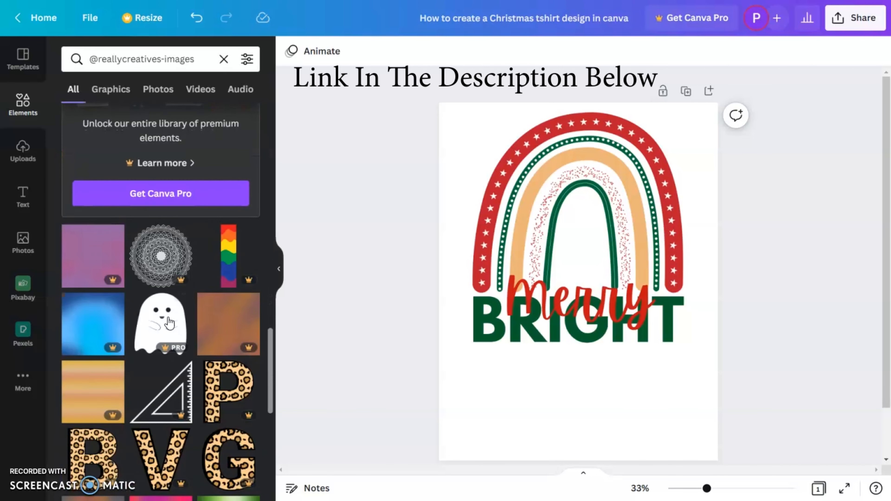
pyautogui.scroll(-5, 170, 322)
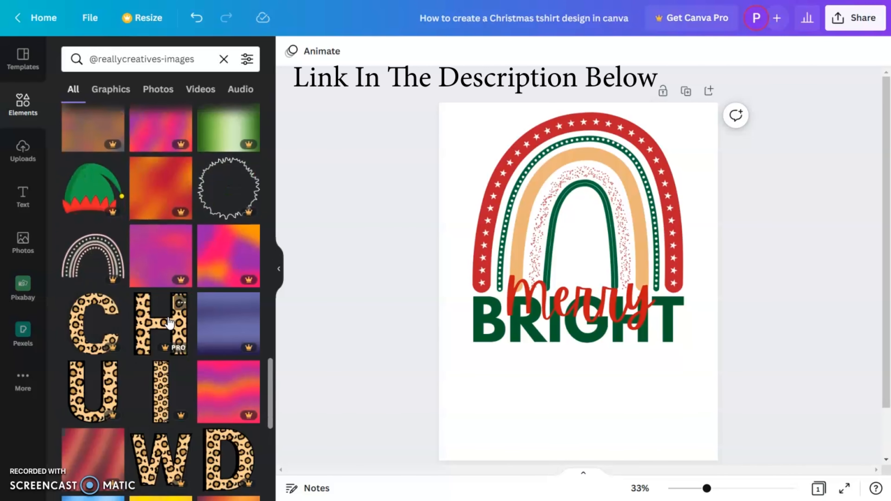
pyautogui.scroll(-5, 169, 323)
pyautogui.scroll(-5, 169, 315)
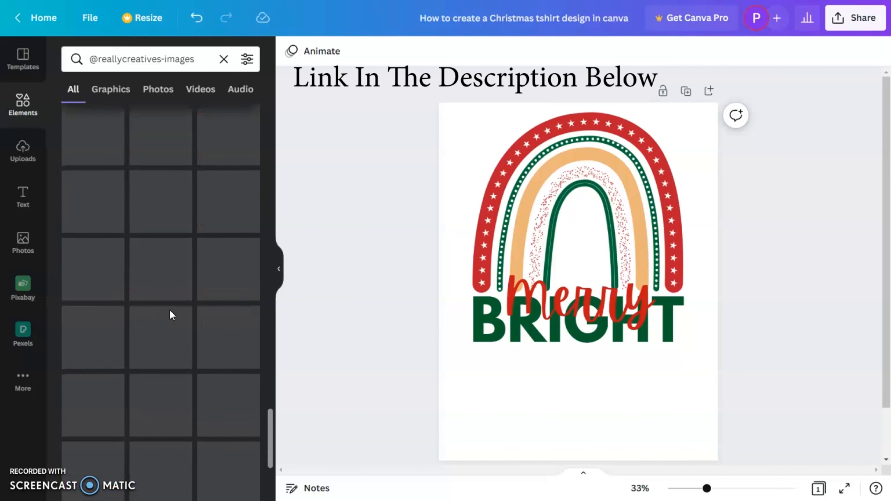
pyautogui.scroll(-10, 171, 316)
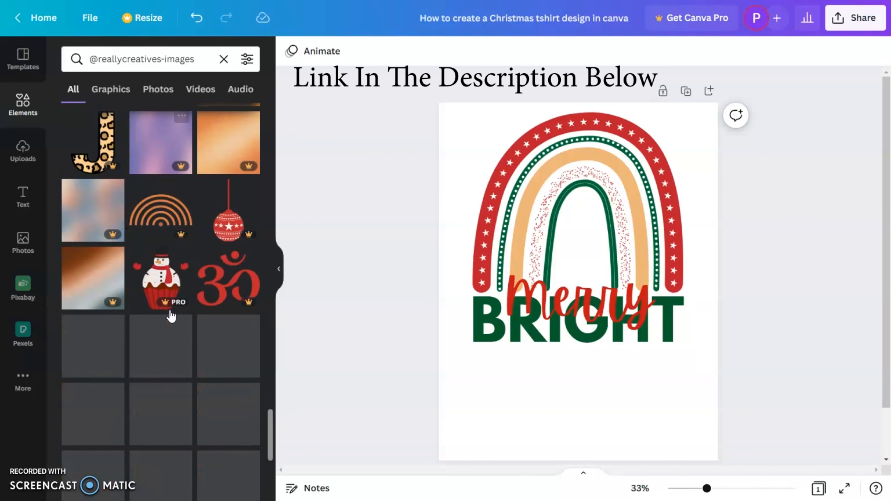
pyautogui.scroll(-7, 170, 312)
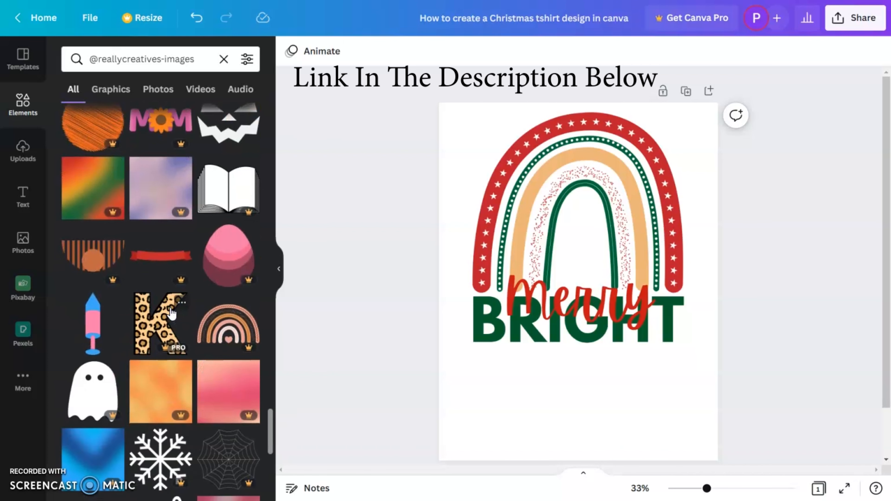
pyautogui.scroll(-10, 170, 313)
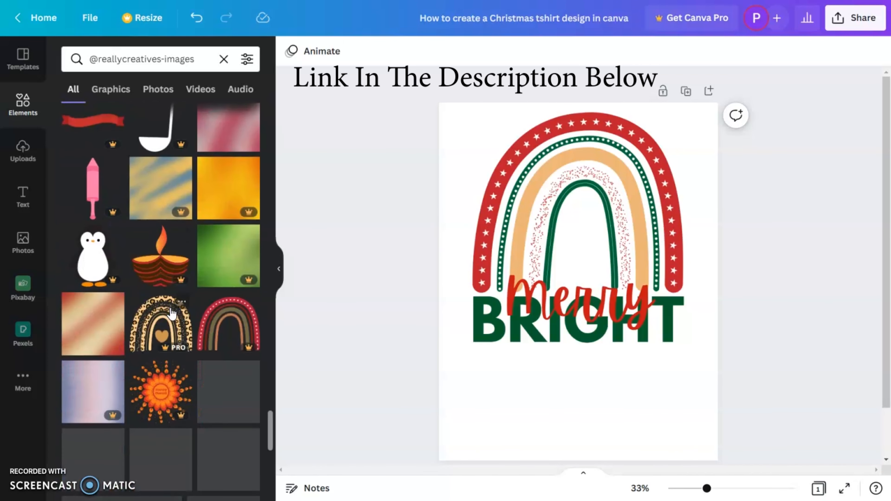
pyautogui.scroll(-5, 170, 312)
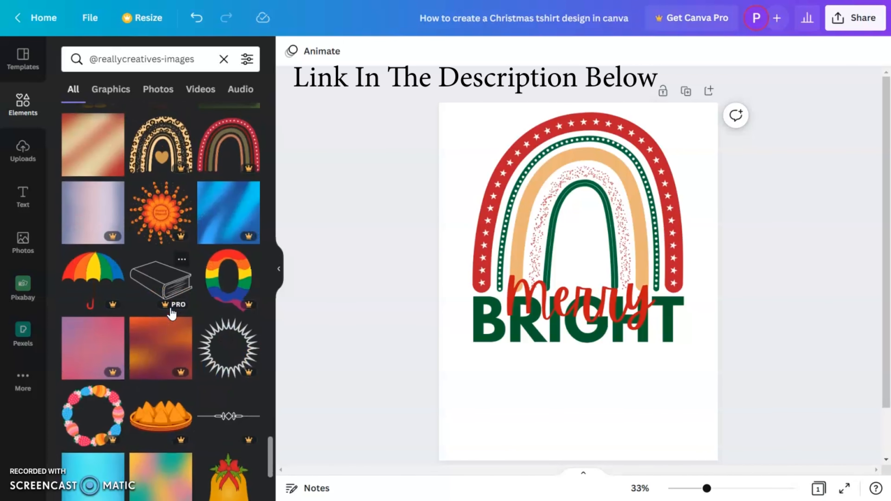
pyautogui.scroll(-5, 172, 314)
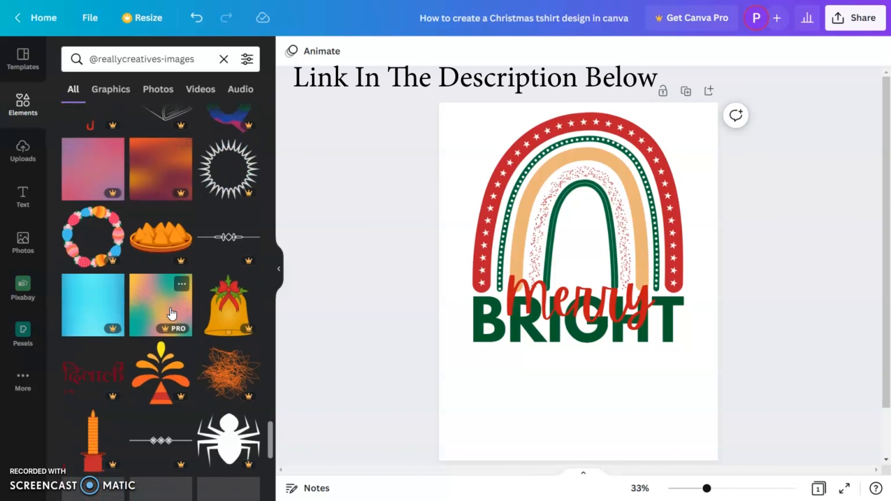
pyautogui.scroll(-5, 172, 314)
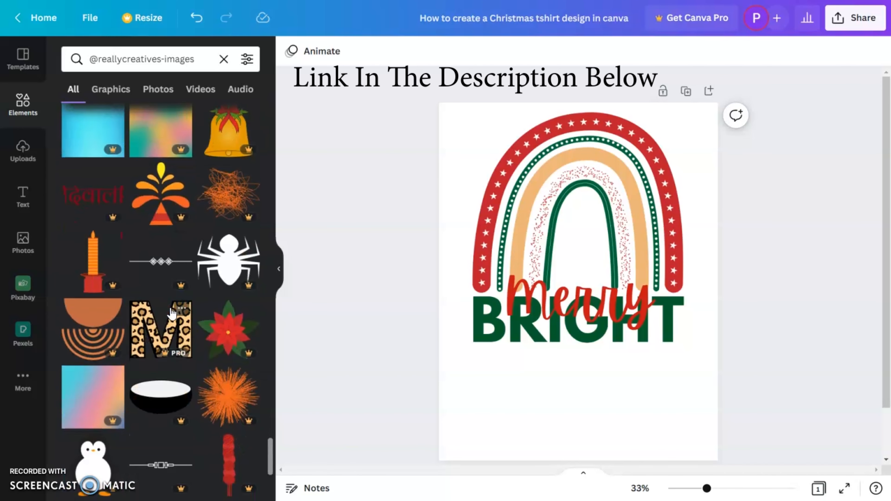
pyautogui.scroll(-2, 172, 314)
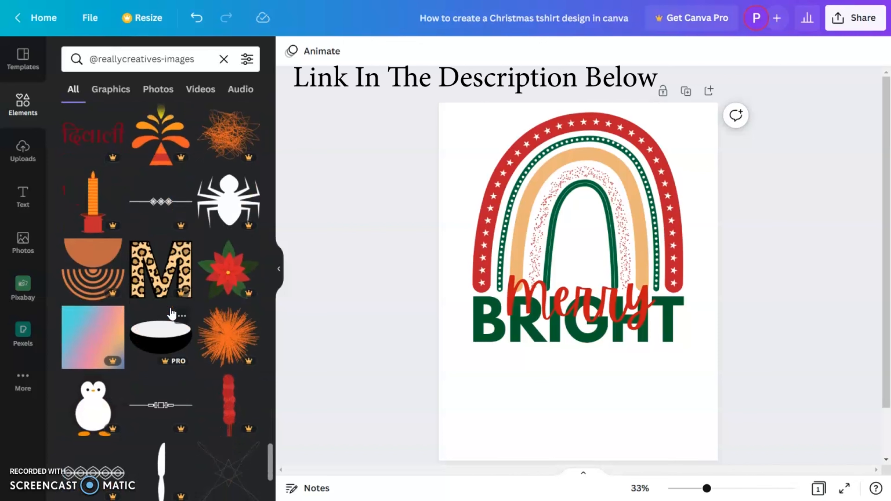
pyautogui.scroll(-4, 172, 314)
pyautogui.scroll(-12, 172, 314)
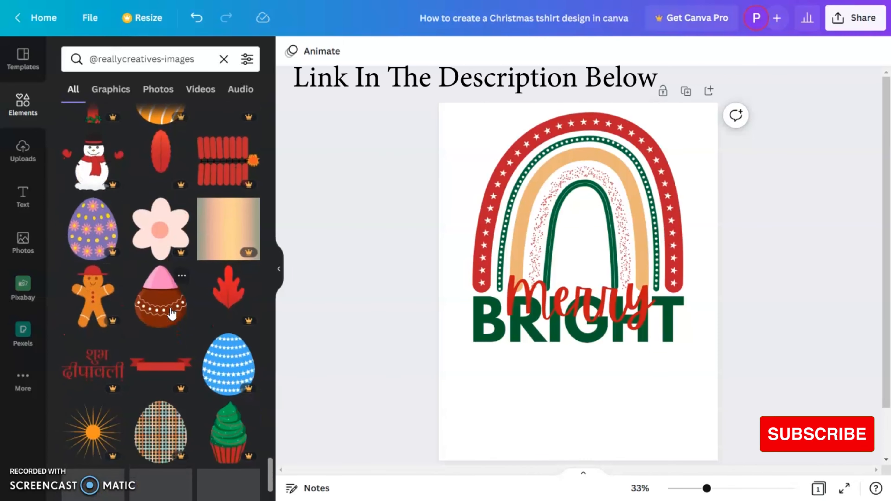
pyautogui.scroll(-6, 172, 313)
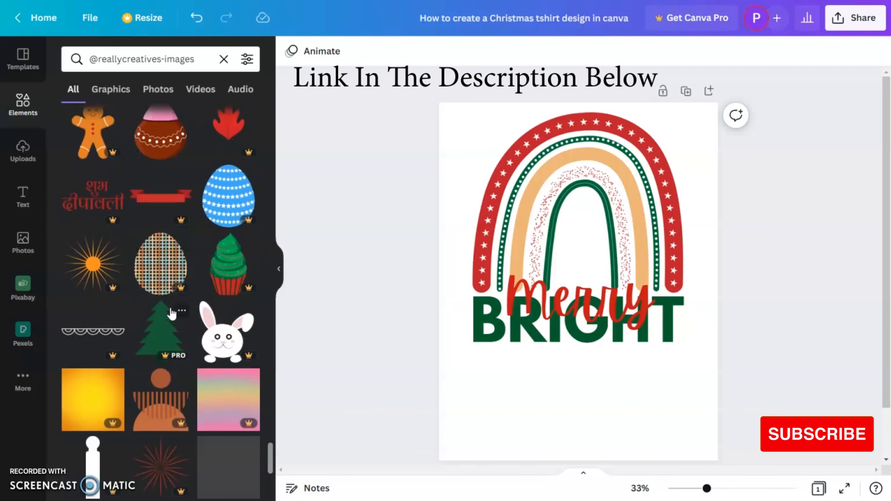
pyautogui.click(171, 313)
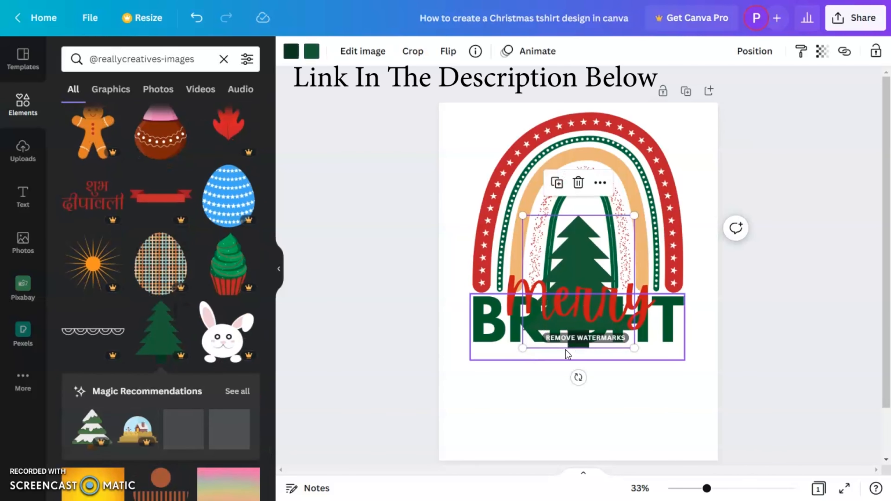
# Shrink the Christmas tree and move it up inside the rainbow's innermost arch
pyautogui.moveTo(634, 348); pyautogui.dragTo(598, 323)
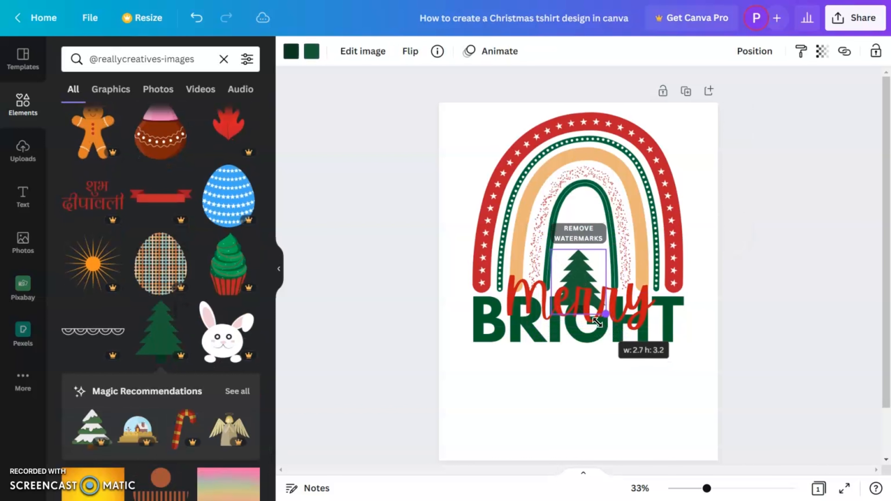
pyautogui.click(578, 383)
pyautogui.moveTo(583, 259); pyautogui.dragTo(578, 218)
pyautogui.moveTo(598, 276); pyautogui.dragTo(596, 271)
pyautogui.click(596, 349)
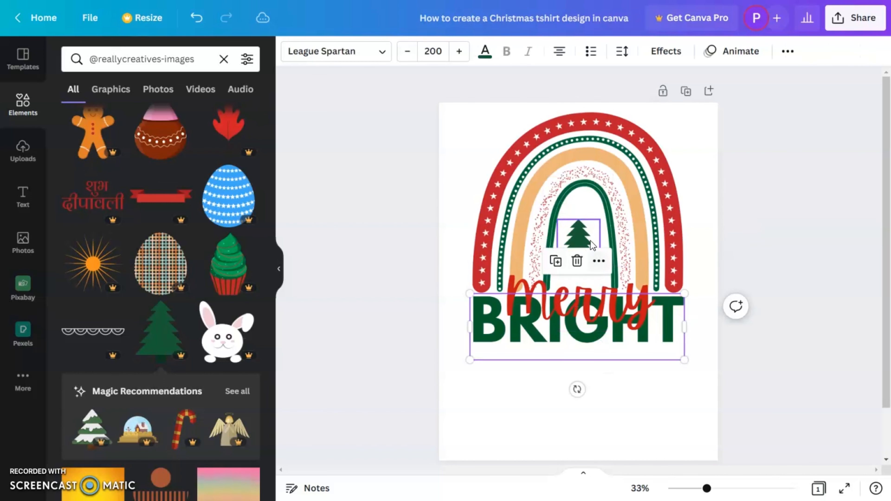
# Enlarge the tree slightly so it fills the innermost arch, center it just above "Merry", and deselect it
pyautogui.click(583, 229)
pyautogui.moveTo(603, 276); pyautogui.dragTo(612, 287)
pyautogui.moveTo(584, 251); pyautogui.dragTo(579, 244)
pyautogui.click(683, 419)
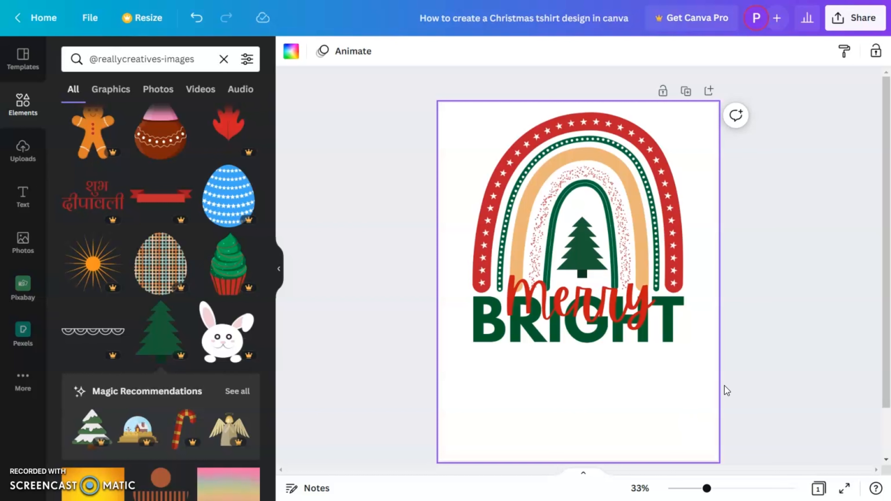
# Select the rainbow, tree and both texts together and scale them up to nearly the page width
pyautogui.moveTo(728, 387); pyautogui.dragTo(423, 171)
pyautogui.moveTo(688, 360); pyautogui.dragTo(706, 375)
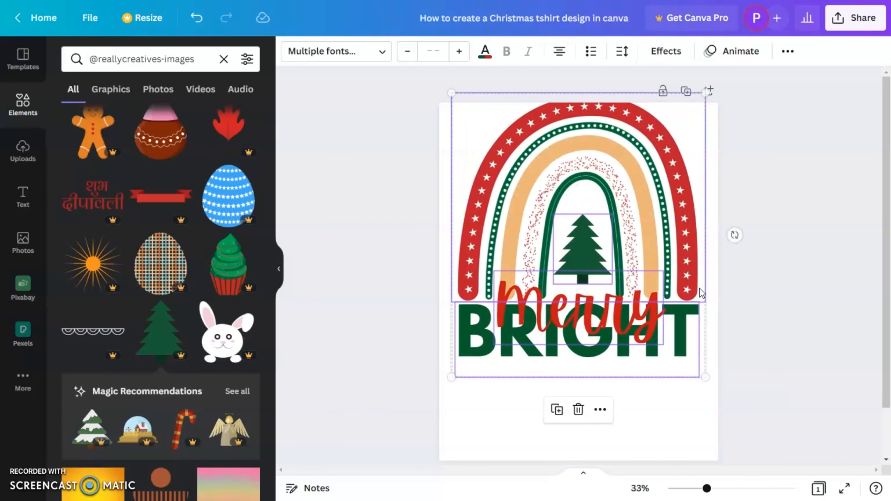
pyautogui.moveTo(693, 278); pyautogui.dragTo(694, 298)
pyautogui.hotkey('ctrl', 'z')
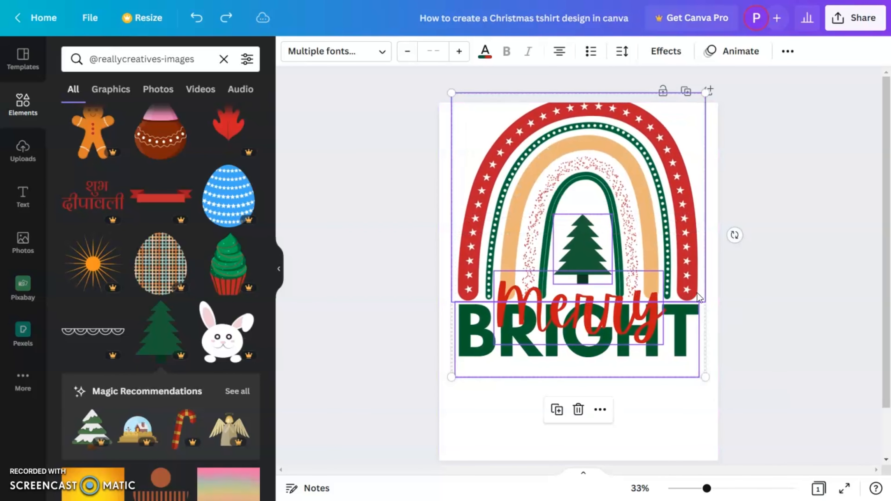
pyautogui.moveTo(681, 231); pyautogui.dragTo(681, 257)
pyautogui.hotkey('ctrl', 'z')
# Move the rainbow, tree and both texts down together so the rainbow's top fits on the page, and deselect them
pyautogui.keyDown('shift'); pyautogui.click(679, 171); pyautogui.keyUp('shift')
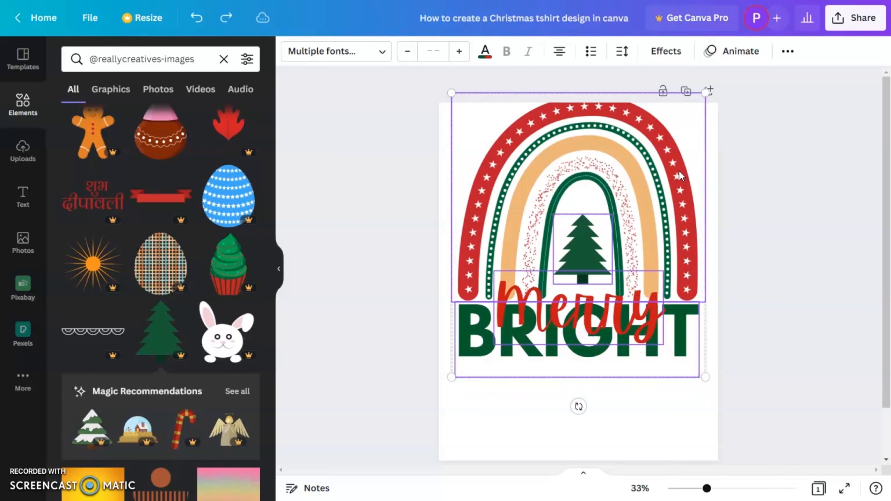
pyautogui.moveTo(736, 174); pyautogui.dragTo(497, 407)
pyautogui.moveTo(682, 225); pyautogui.dragTo(680, 237)
pyautogui.click(868, 308)
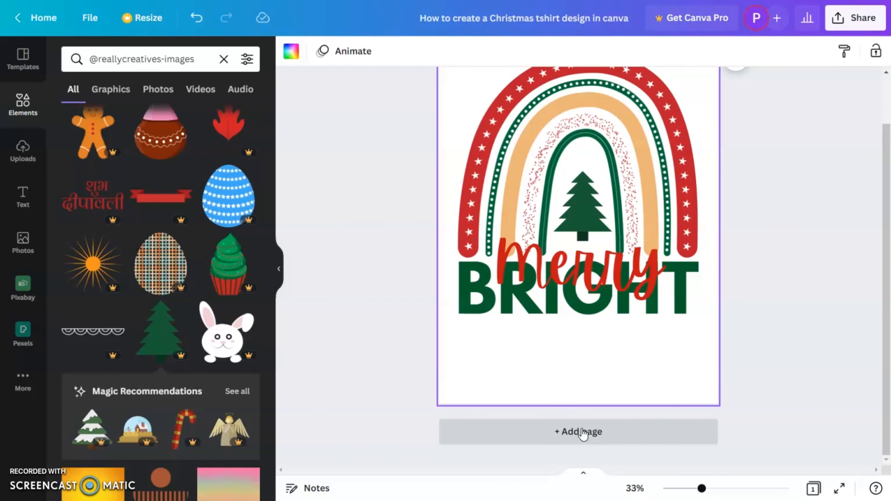
# Review the design's download options for the PNG file type, including size and transparent background, and leave them
pyautogui.scroll(2, 835, 354)
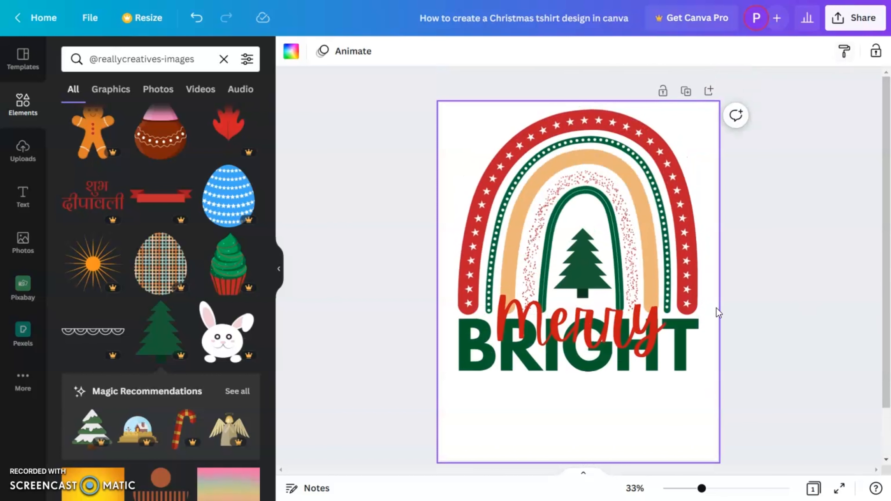
pyautogui.click(855, 19)
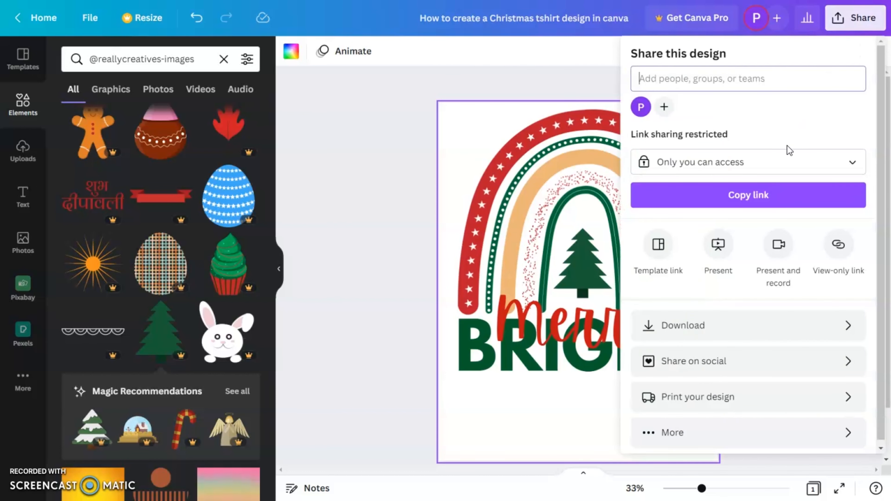
pyautogui.click(714, 331)
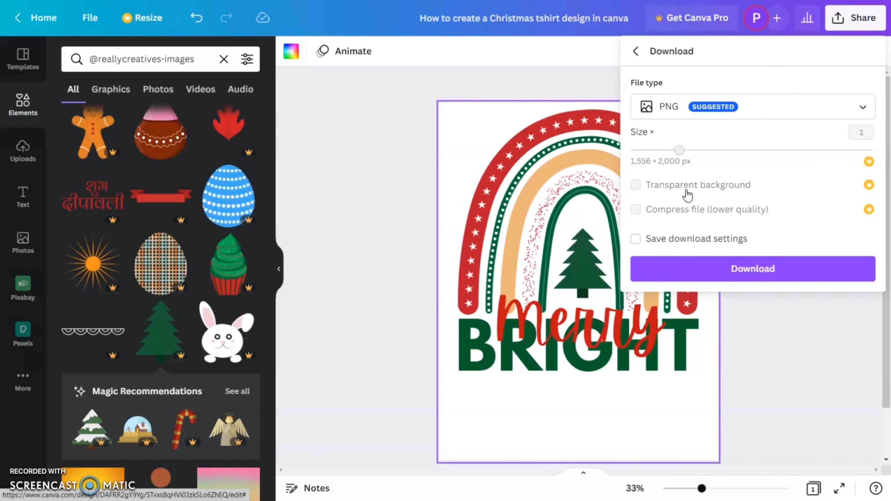
pyautogui.click(740, 269)
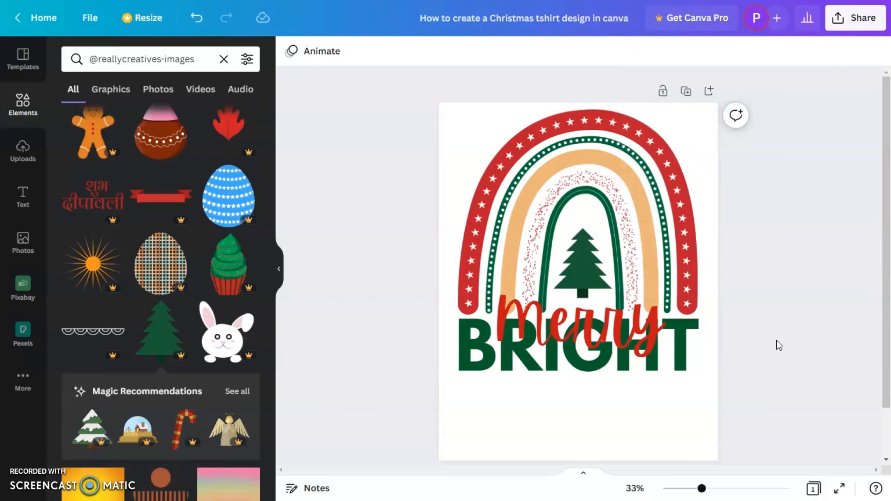
# Add a blank second page below the finished "Merry BRIGHT" design
pyautogui.scroll(-2, 772, 351)
pyautogui.click(628, 426)
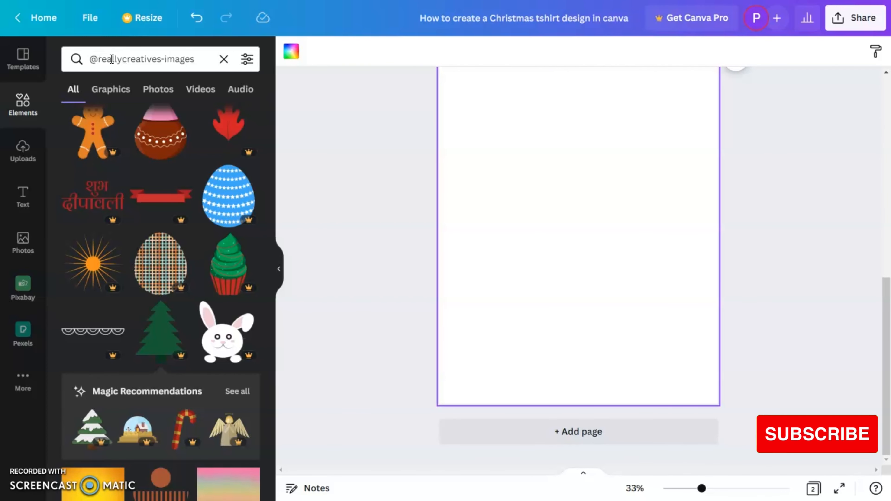
pyautogui.scroll(-10, 189, 364)
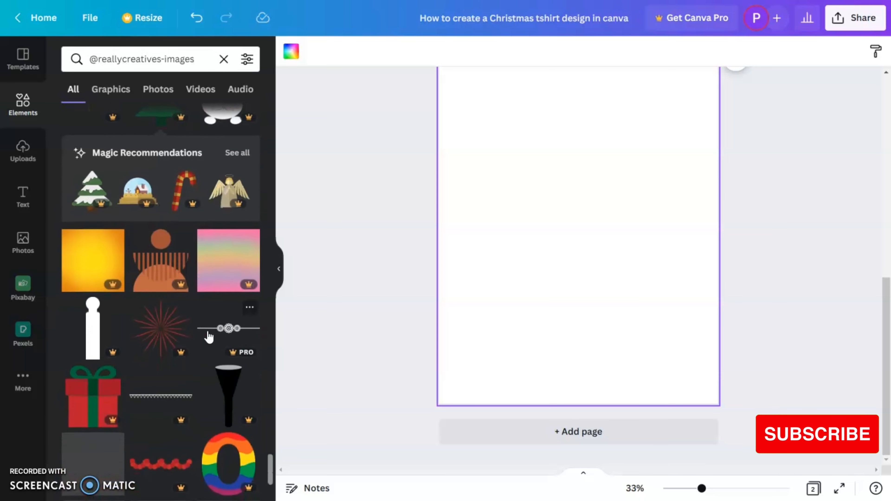
pyautogui.scroll(-10, 191, 365)
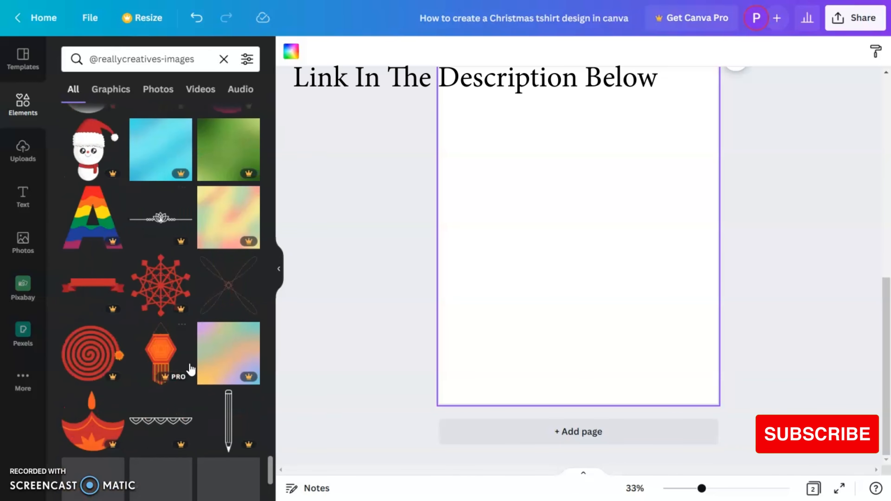
pyautogui.scroll(-15, 194, 357)
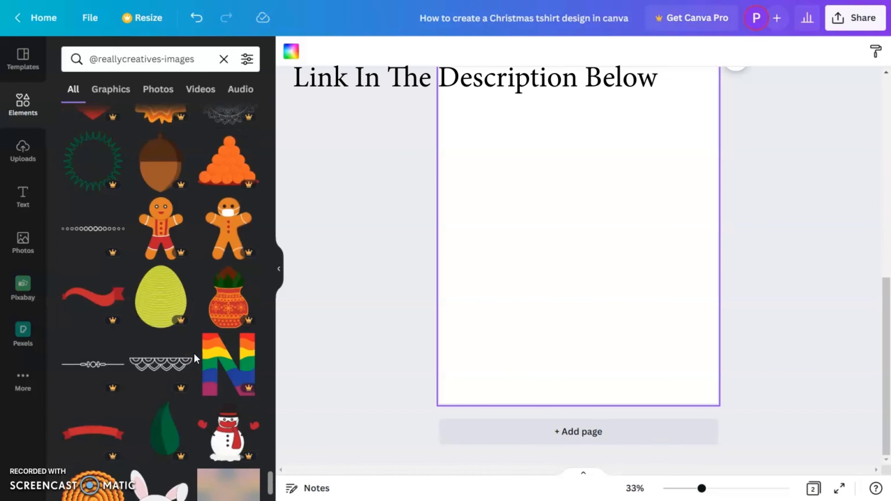
pyautogui.scroll(-15, 194, 353)
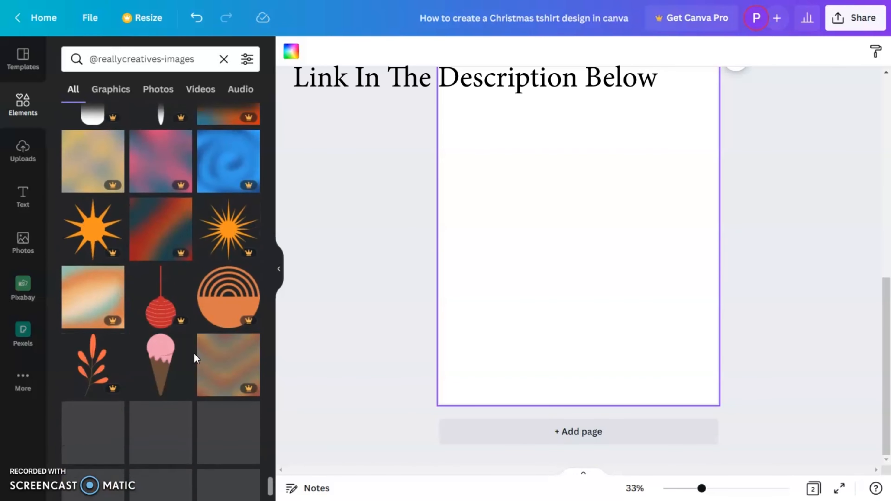
pyautogui.scroll(-15, 158, 365)
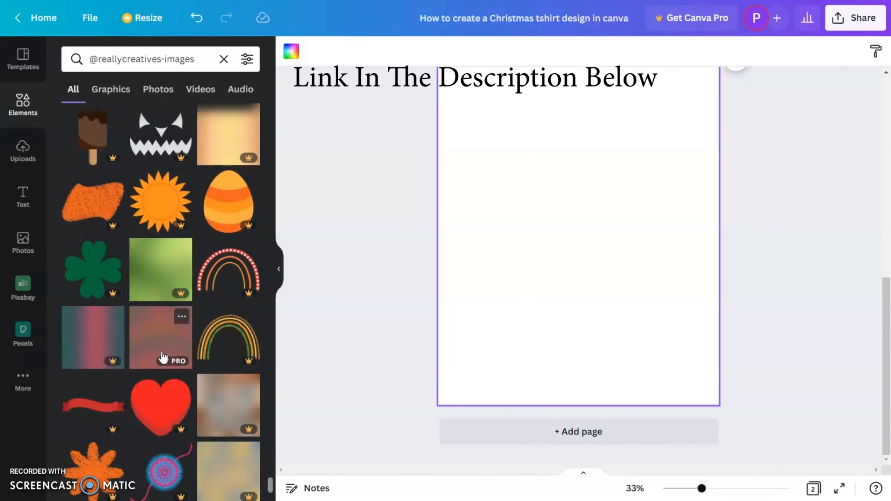
pyautogui.scroll(-15, 163, 356)
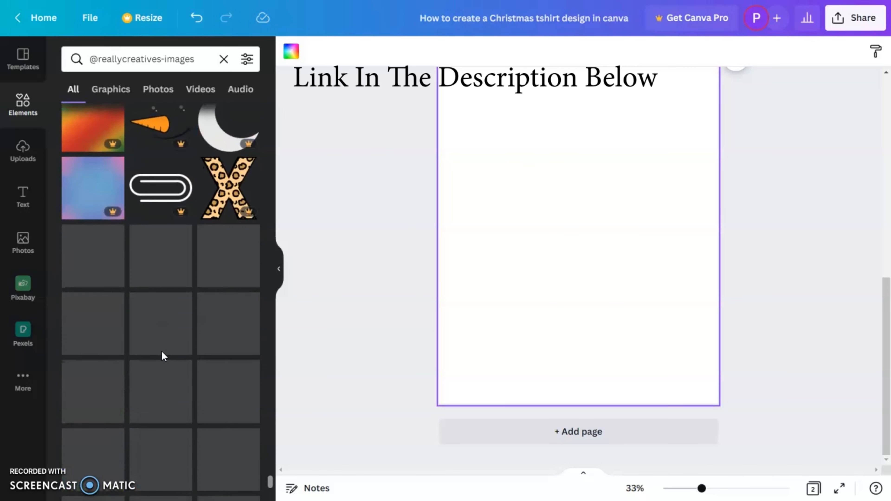
pyautogui.scroll(-10, 214, 296)
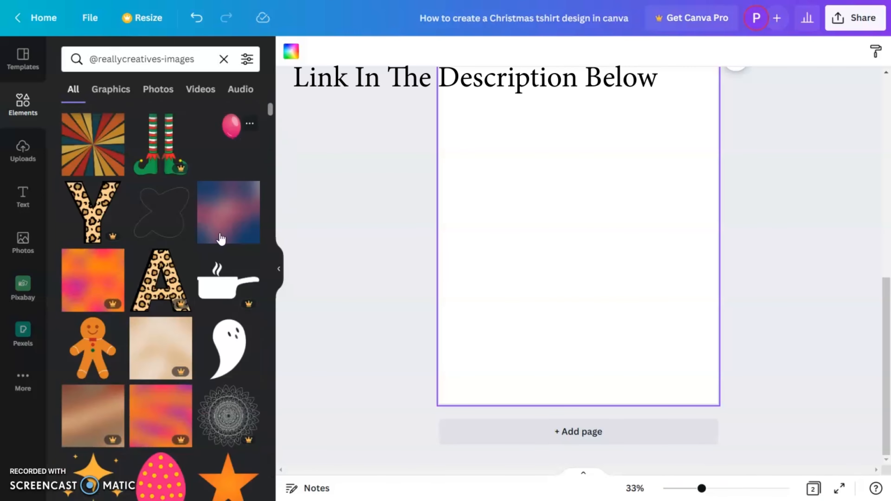
pyautogui.scroll(-8, 214, 296)
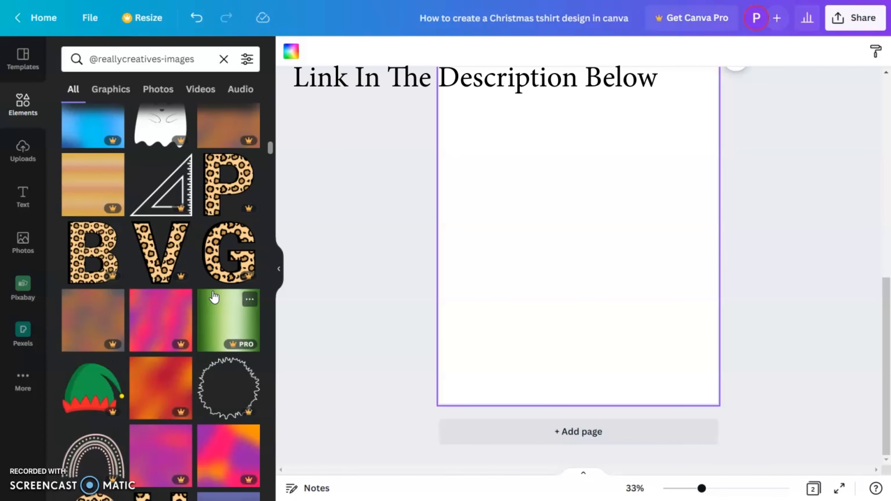
pyautogui.scroll(-5, 214, 297)
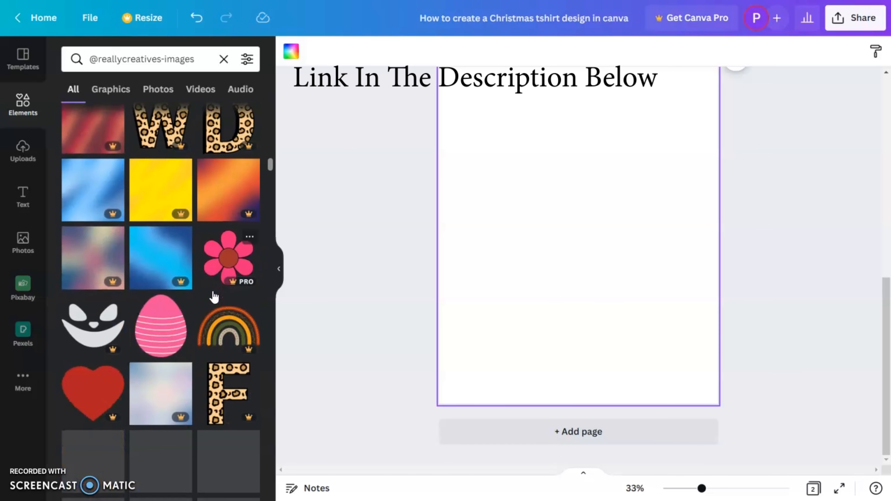
pyautogui.scroll(-12, 214, 284)
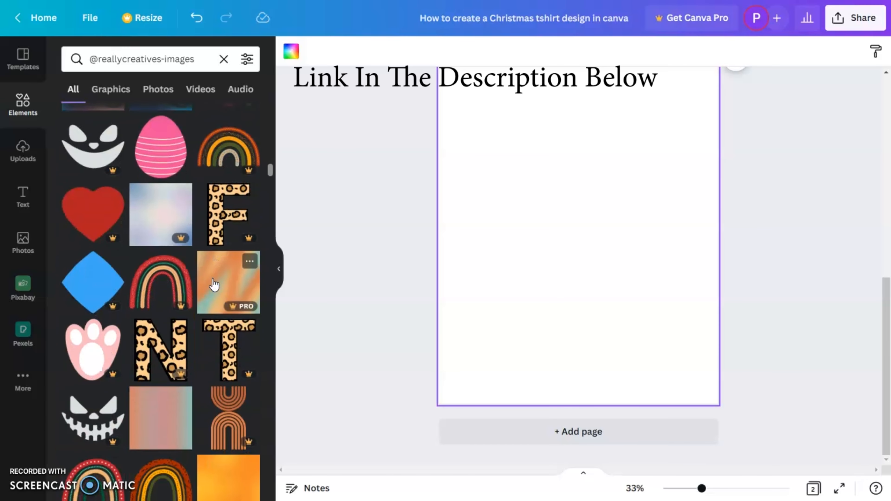
pyautogui.scroll(-3, 213, 284)
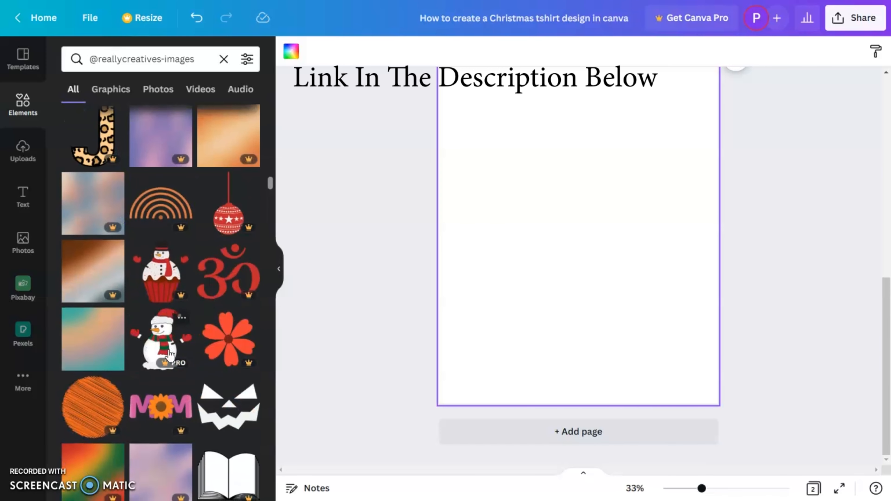
pyautogui.click(160, 343)
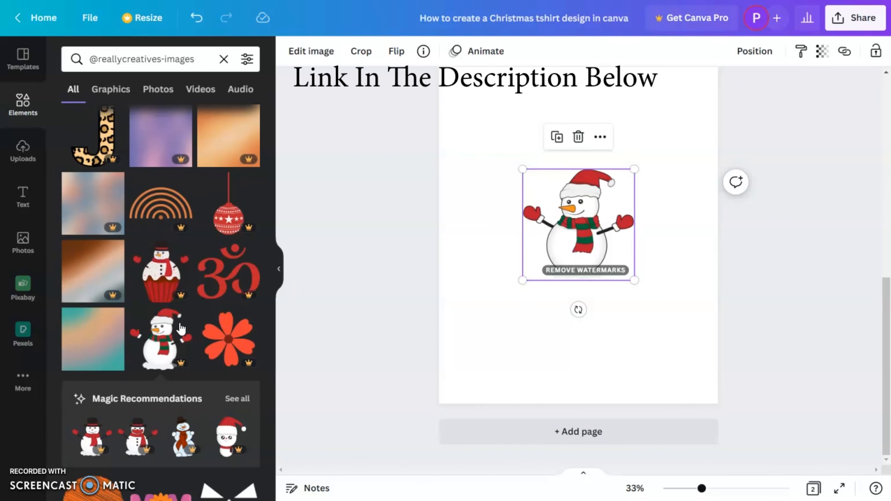
# Add a heading reading "Merry Christmas" and place it above the snowman, widened so each word fits on its own line
pyautogui.click(23, 196)
pyautogui.click(177, 158)
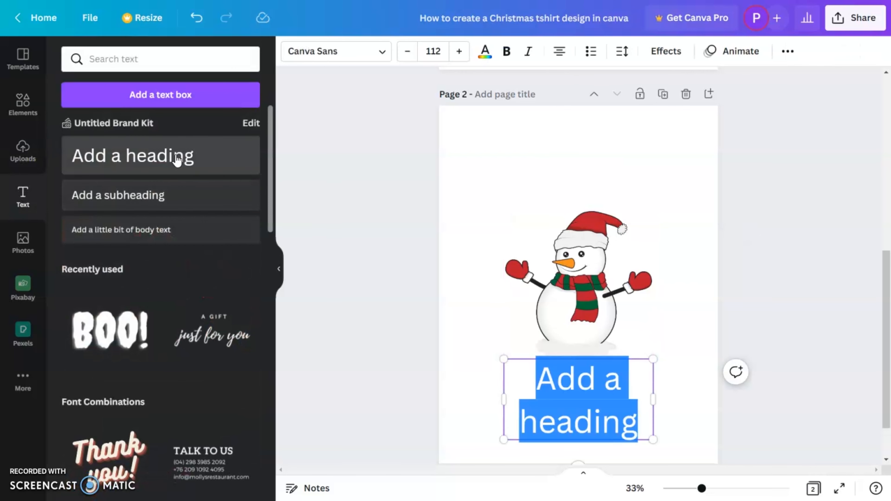
pyautogui.write('Merry ')
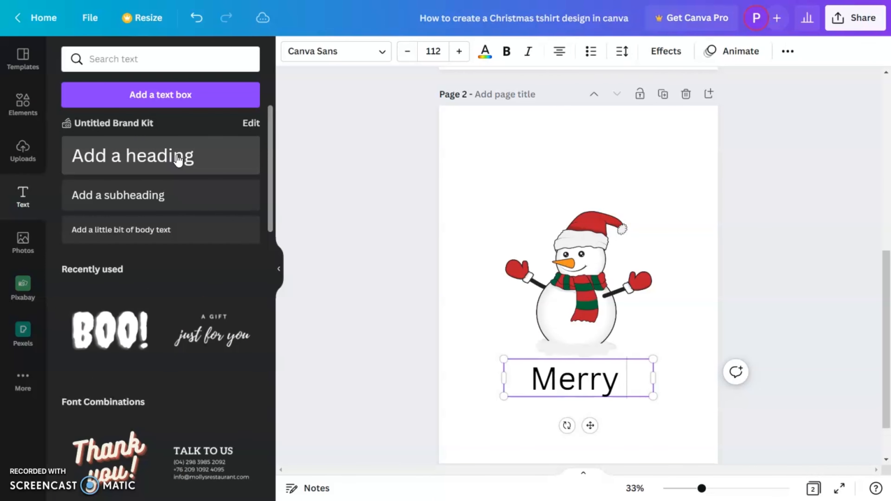
pyautogui.write('Christmna')
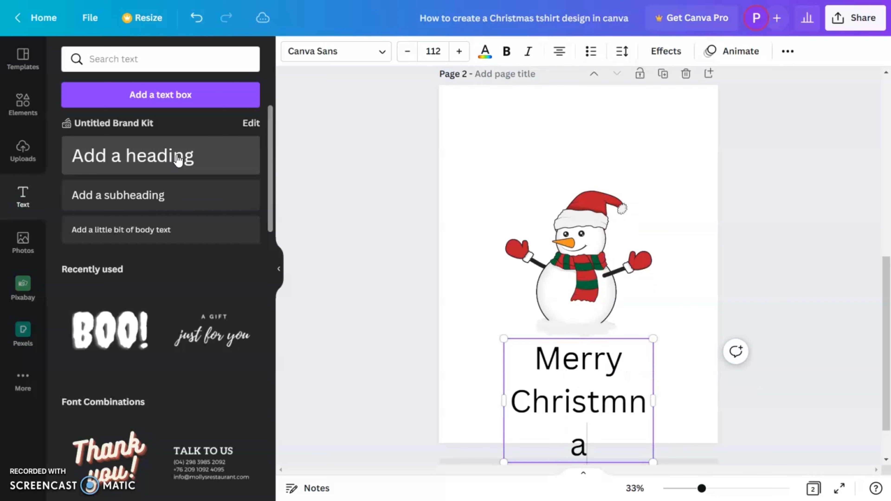
pyautogui.press('BackSpace')
pyautogui.press('BackSpace')
pyautogui.write('as')
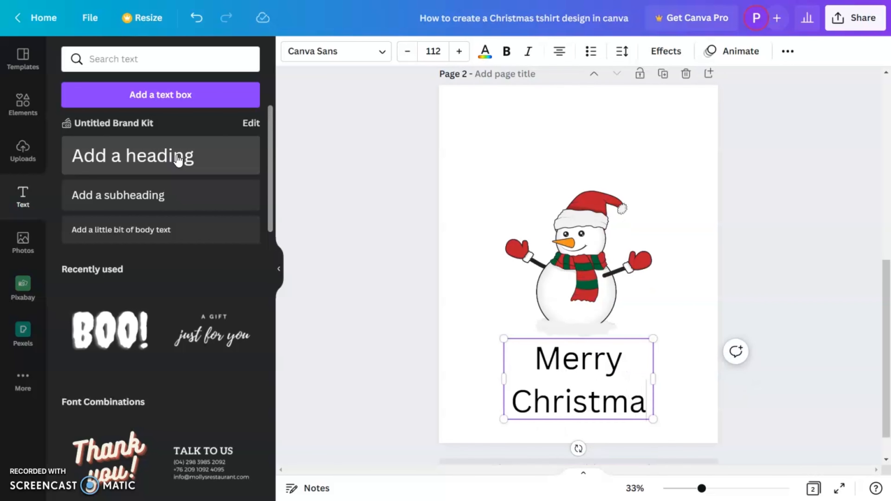
pyautogui.moveTo(594, 345); pyautogui.dragTo(549, 109)
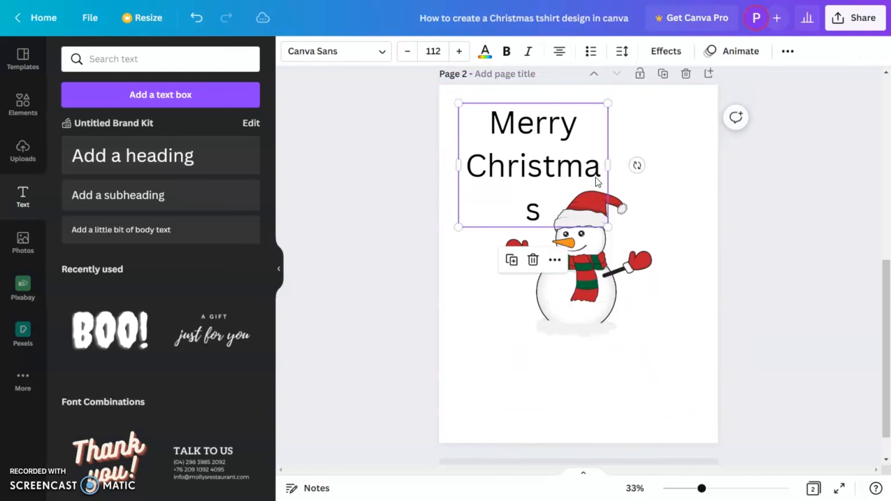
pyautogui.moveTo(609, 166); pyautogui.dragTo(640, 168)
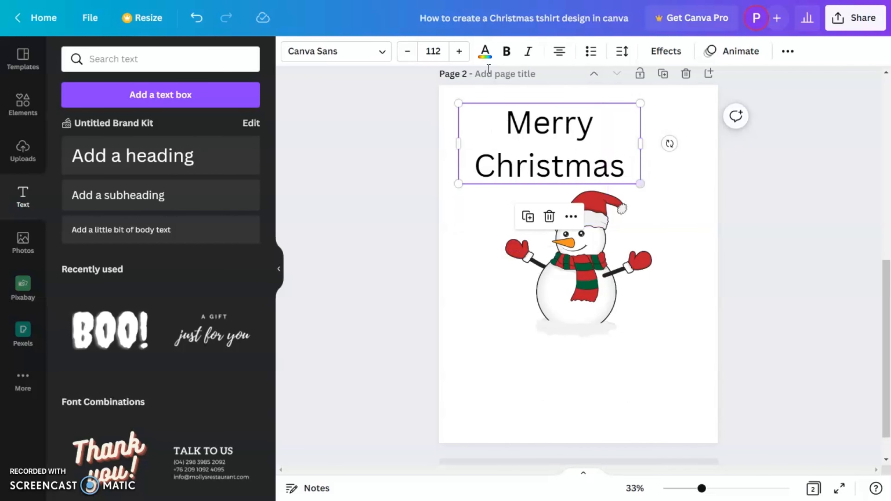
# Set the "Merry Christmas" heading in uppercase red League Spartan and widen its box so each word stays on one line
pyautogui.click(501, 55)
pyautogui.click(357, 59)
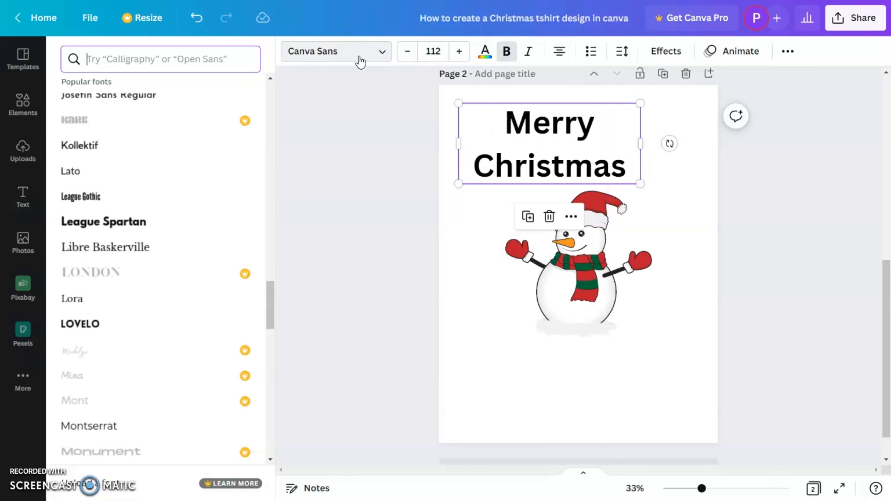
pyautogui.click(210, 232)
pyautogui.click(787, 52)
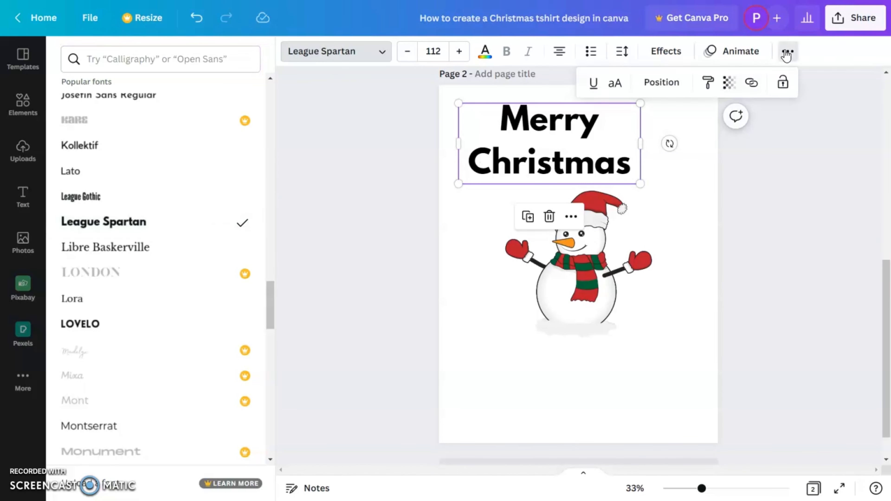
pyautogui.click(614, 83)
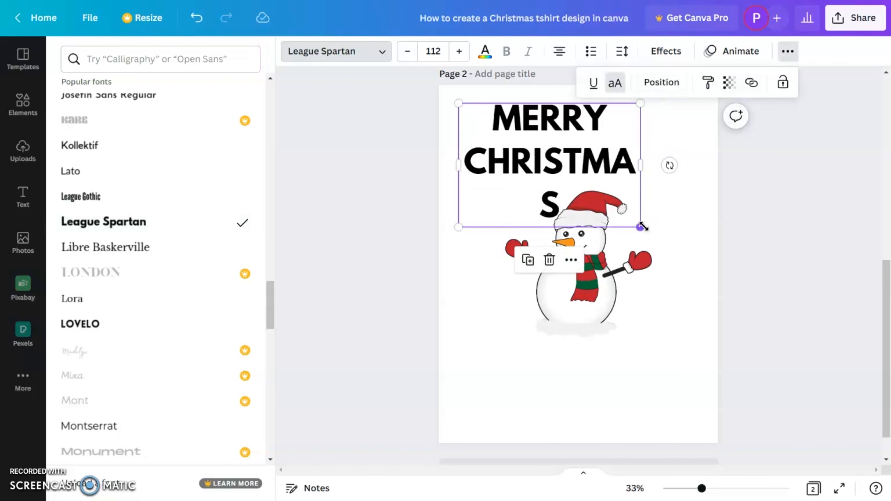
pyautogui.moveTo(641, 165); pyautogui.dragTo(679, 144)
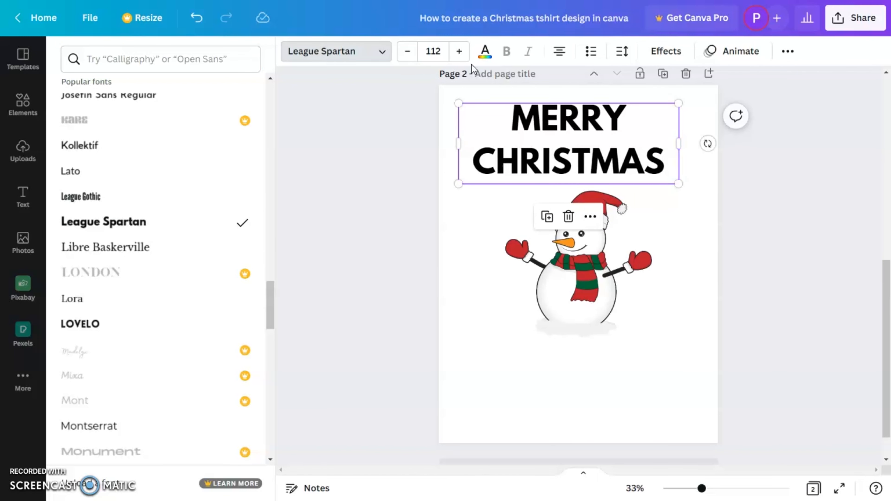
pyautogui.click(484, 52)
pyautogui.click(255, 128)
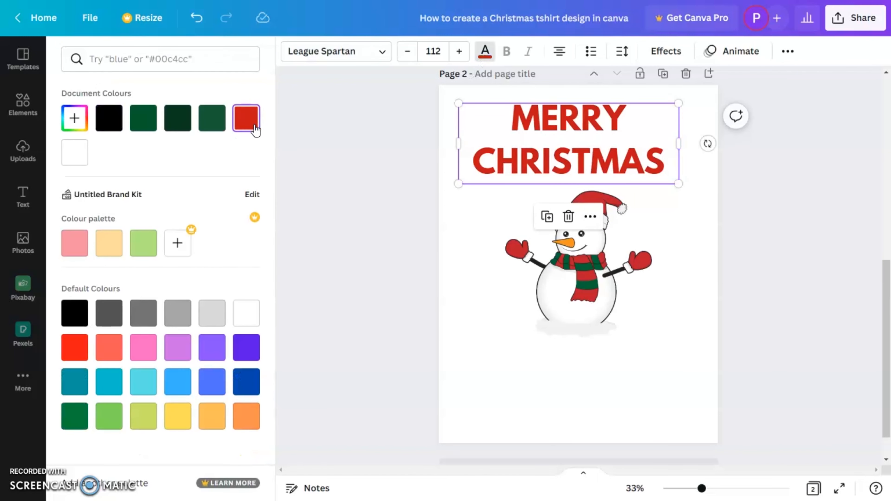
# Curve the "Merry Christmas" heading by 71, scale it down to about size 72 and fit it as an arch over the snowman's head
pyautogui.click(665, 51)
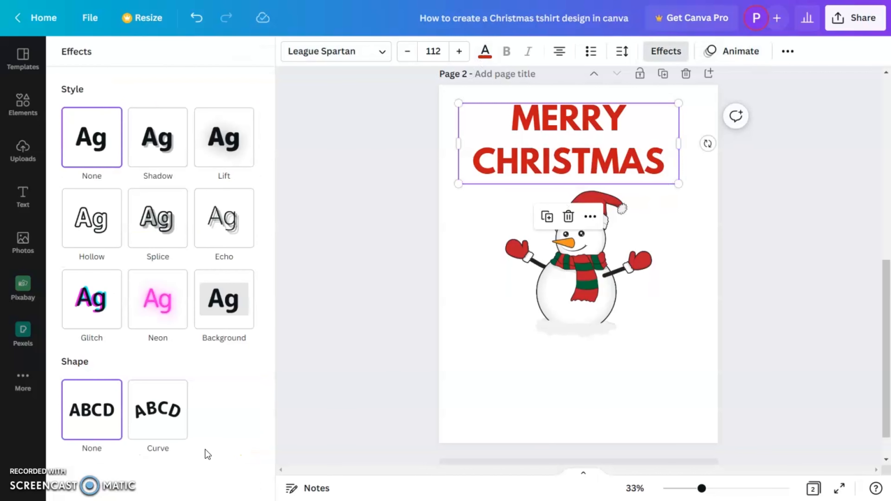
pyautogui.click(158, 418)
pyautogui.moveTo(688, 224); pyautogui.dragTo(625, 182)
pyautogui.moveTo(605, 146); pyautogui.dragTo(623, 180)
pyautogui.moveTo(587, 268); pyautogui.dragTo(598, 272)
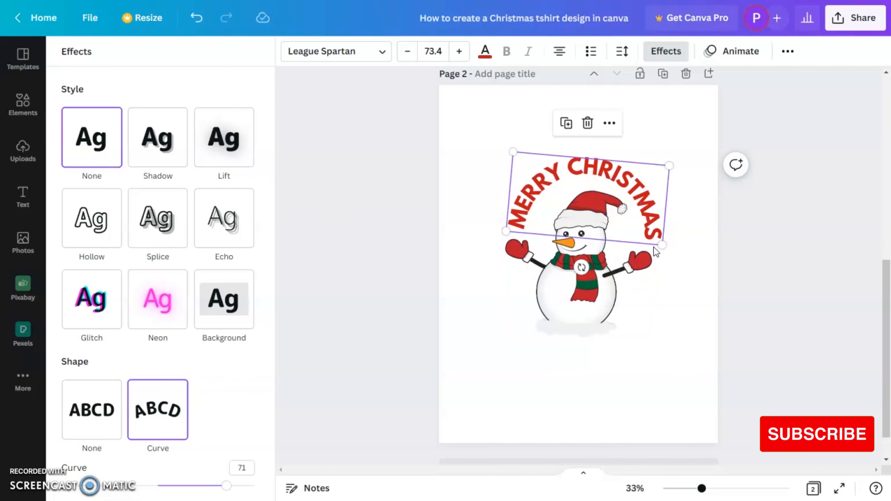
pyautogui.moveTo(662, 245); pyautogui.dragTo(661, 244)
# Group the curved text with the snowman, move the group up near the page's top and centre it horizontally on the page
pyautogui.moveTo(676, 363); pyautogui.dragTo(510, 157)
pyautogui.moveTo(563, 288); pyautogui.dragTo(557, 236)
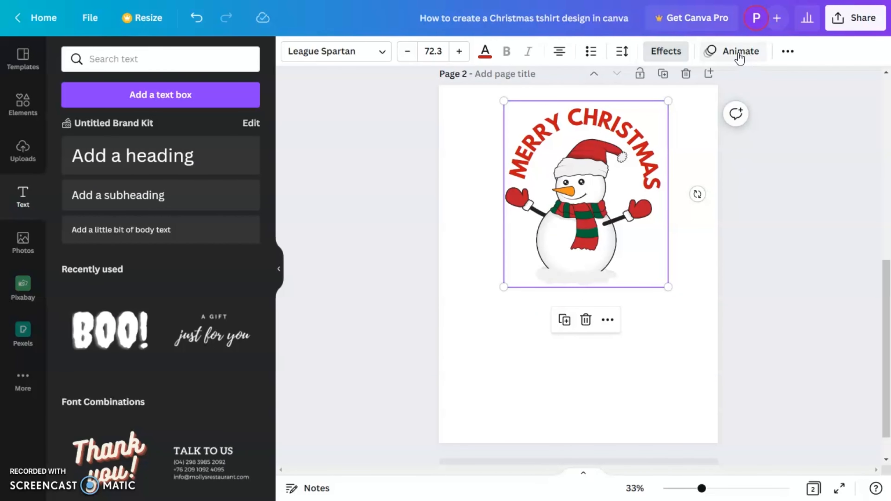
pyautogui.click(787, 52)
pyautogui.click(661, 82)
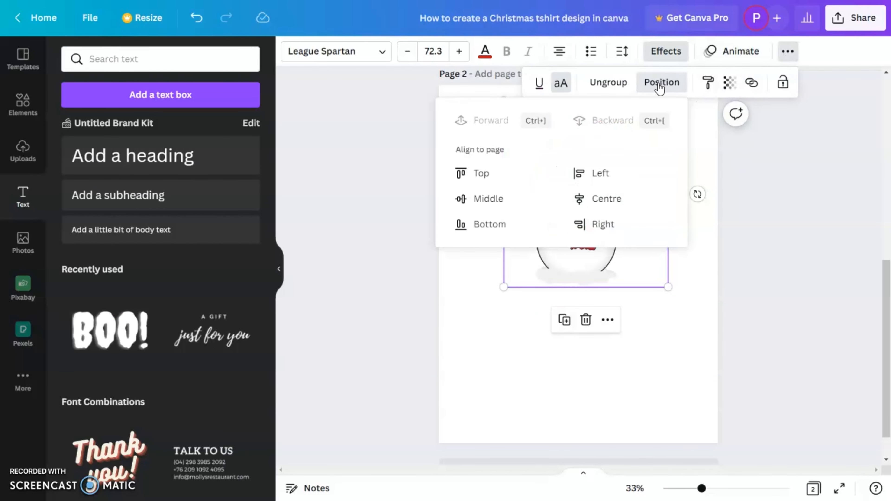
pyautogui.click(595, 208)
pyautogui.click(775, 312)
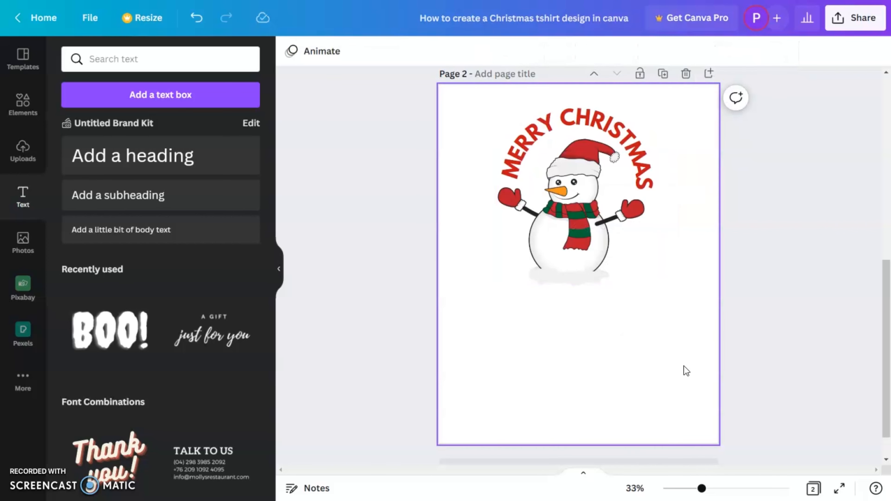
# Add a second heading reading "Happy New" on the snowman page
pyautogui.click(154, 170)
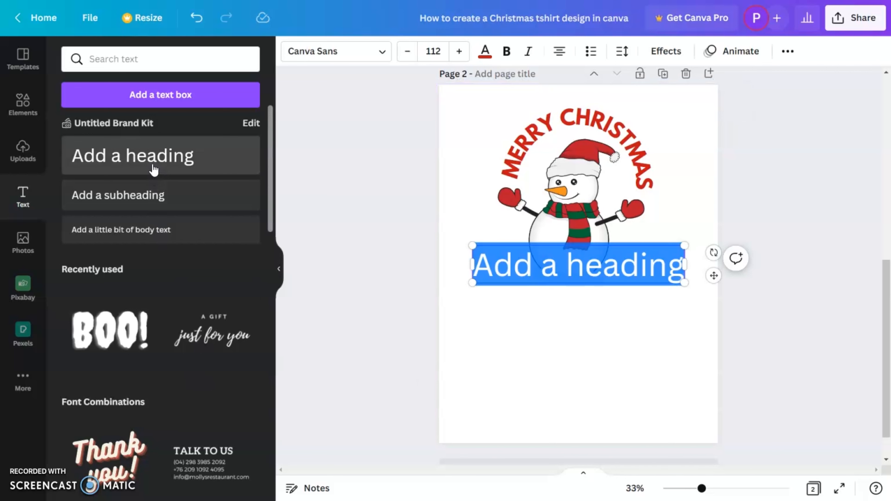
pyautogui.write('Happy')
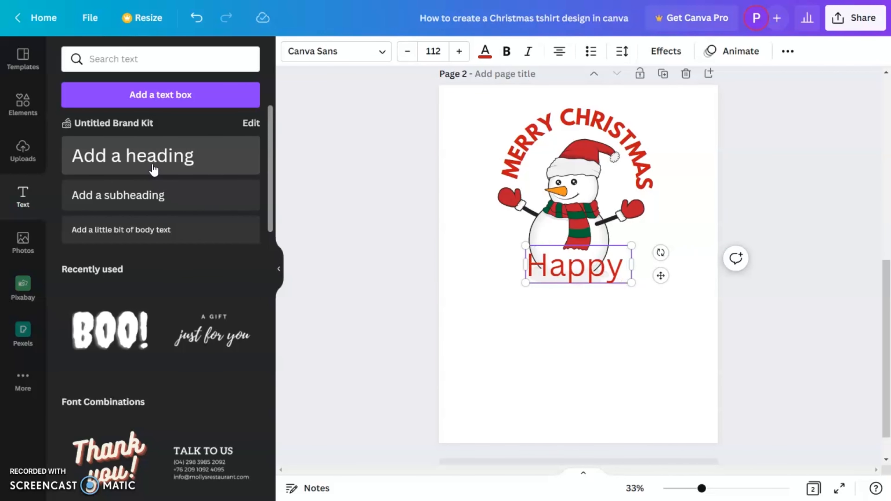
pyautogui.write(' New')
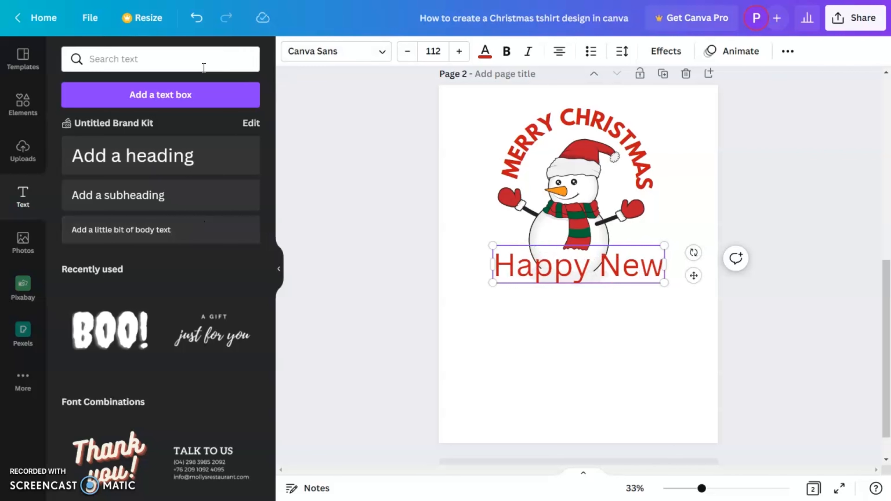
# Find the Playlist Script font by searching for "play" and apply it to the "Happy New" heading
pyautogui.click(349, 60)
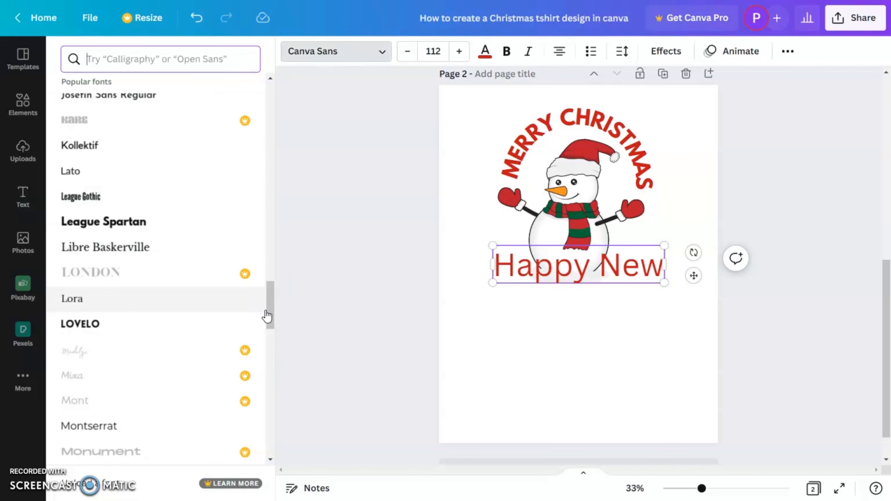
pyautogui.moveTo(270, 311); pyautogui.dragTo(287, 120)
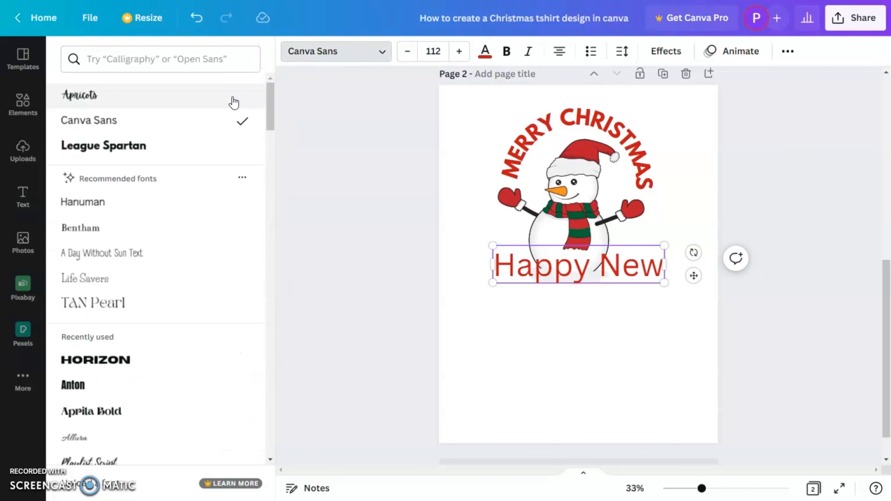
pyautogui.click(165, 62)
pyautogui.write('play')
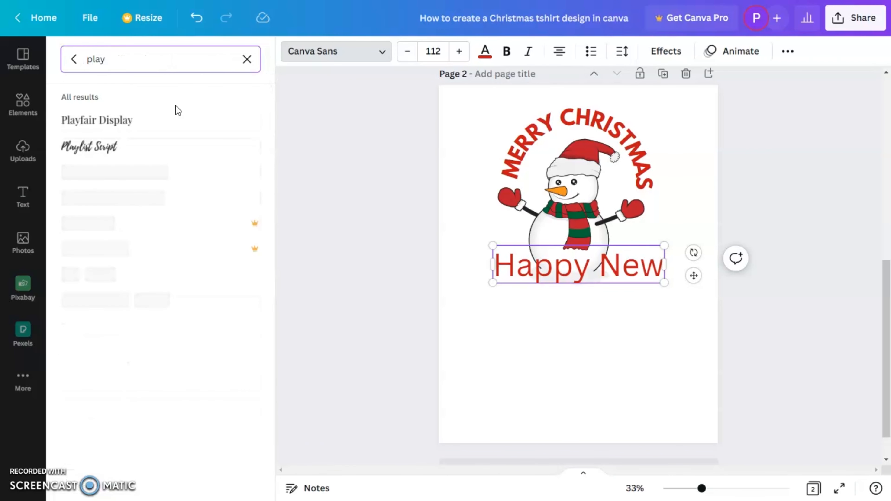
pyautogui.click(136, 149)
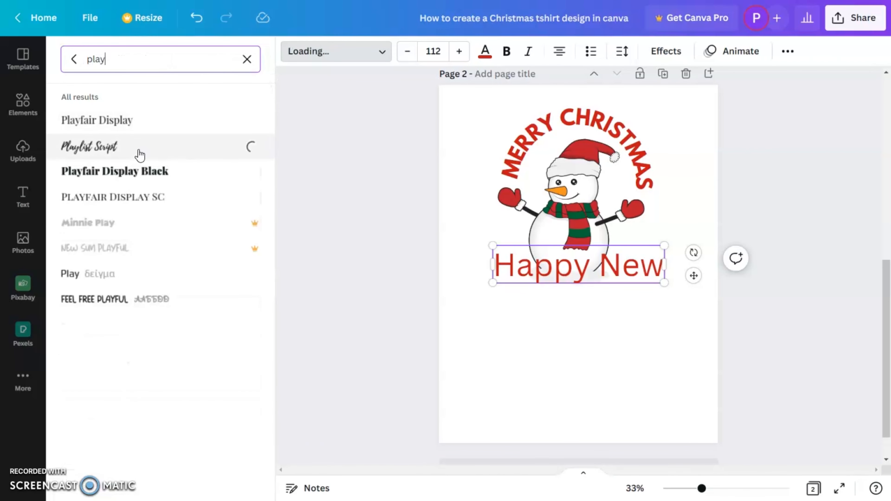
# Enlarge the "Happy New" heading to about size 139 and place it across the snowman's base
pyautogui.moveTo(645, 283); pyautogui.dragTo(612, 293)
pyautogui.click(631, 331)
pyautogui.click(627, 305)
# Centre the snowman group and "Happy New" on each other, then shift "Happy New" slightly up and left
pyautogui.moveTo(619, 344); pyautogui.dragTo(565, 98)
pyautogui.click(788, 51)
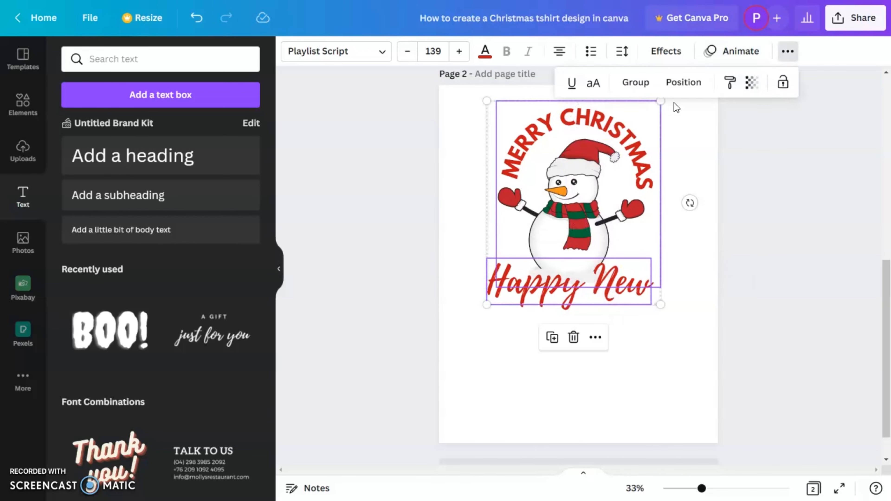
pyautogui.click(683, 82)
pyautogui.click(637, 198)
pyautogui.click(640, 373)
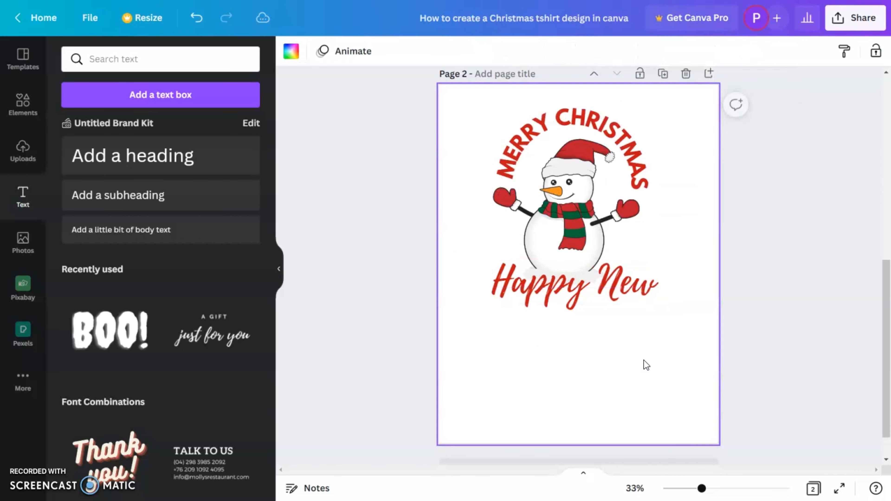
pyautogui.click(621, 296)
pyautogui.moveTo(655, 304); pyautogui.dragTo(633, 289)
pyautogui.click(651, 356)
# Add a heading reading "Year", enlarge it to about size 328 and place it directly below "Happy New"
pyautogui.click(186, 160)
pyautogui.write('Year')
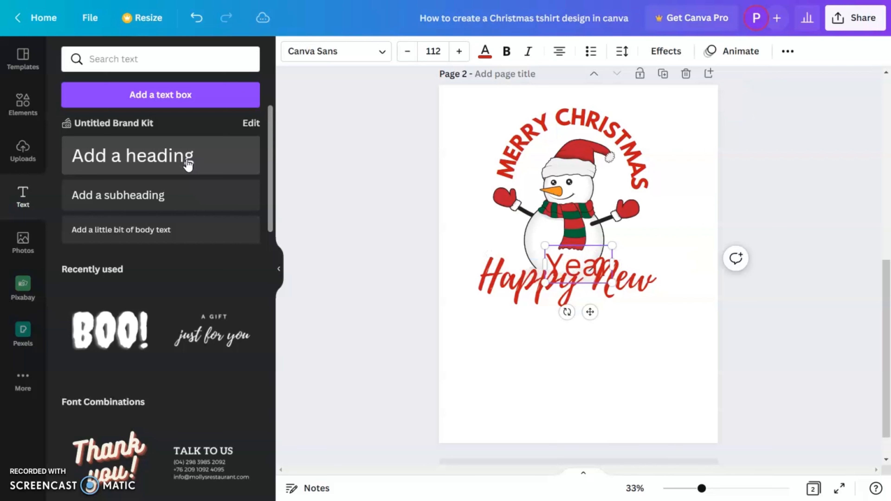
pyautogui.moveTo(612, 284); pyautogui.dragTo(677, 318)
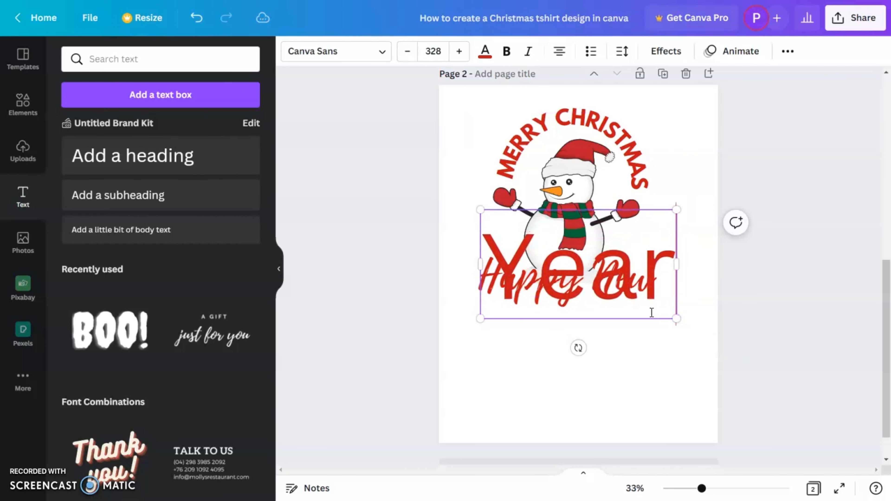
pyautogui.moveTo(659, 269); pyautogui.dragTo(659, 346)
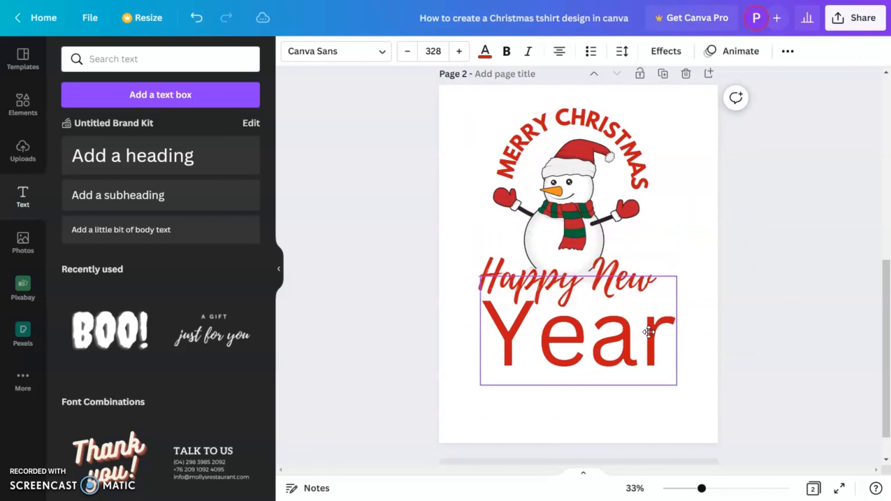
# Change the font of the "Year" heading to League Spartan
pyautogui.click(368, 65)
pyautogui.write('play')
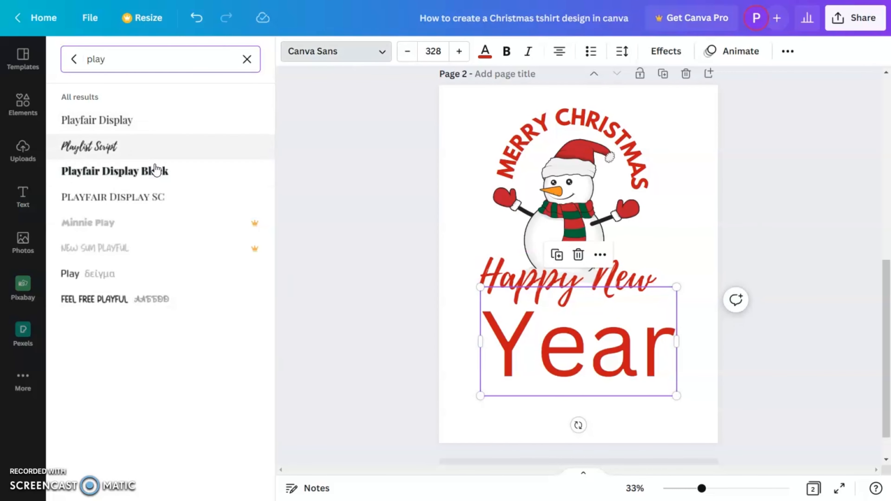
pyautogui.click(73, 63)
pyautogui.click(105, 144)
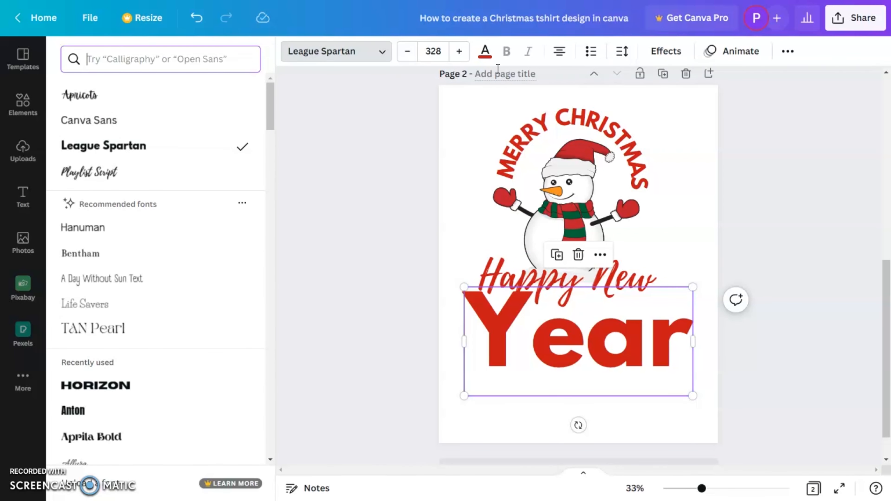
# Convert the "Year" heading to uppercase and scale it down to about size 240
pyautogui.click(786, 51)
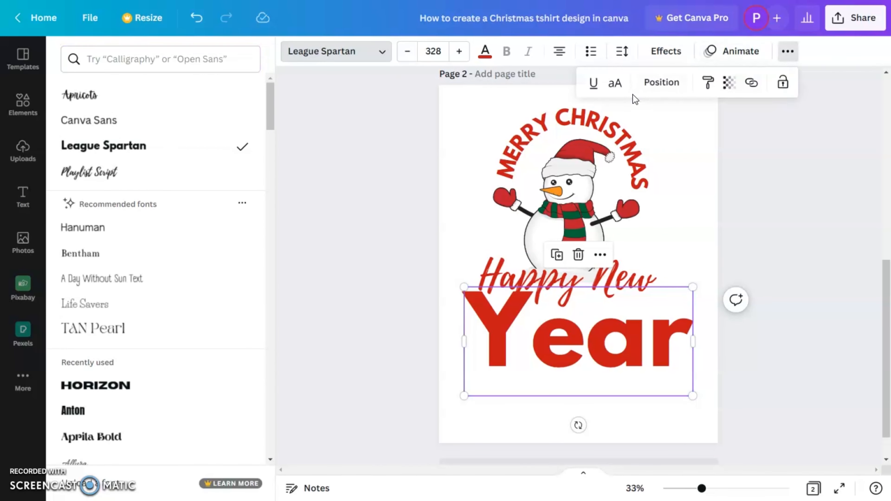
pyautogui.click(614, 83)
pyautogui.moveTo(706, 395); pyautogui.dragTo(671, 381)
# Colour the "YEAR" heading with the first dark green from the document colours
pyautogui.click(485, 52)
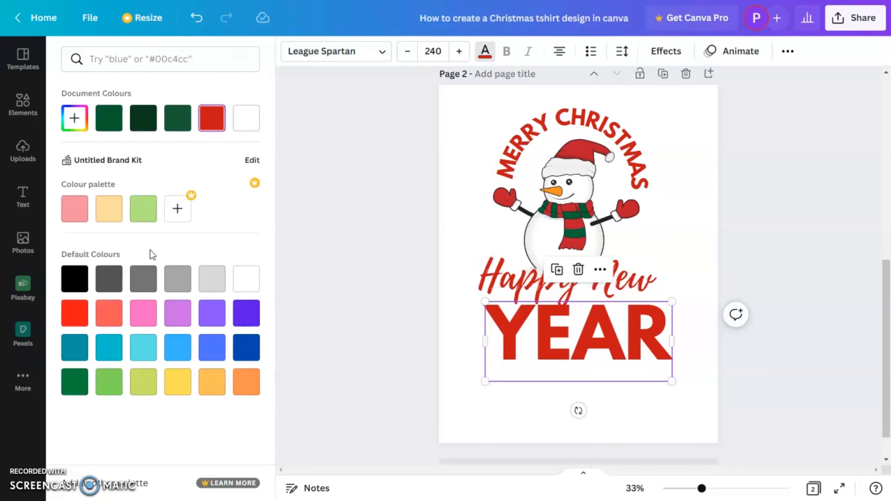
pyautogui.click(75, 388)
pyautogui.click(143, 126)
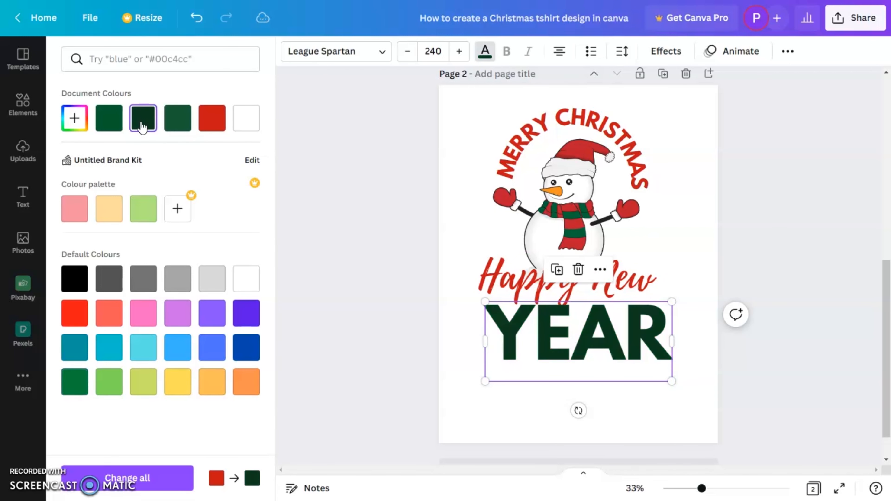
pyautogui.click(116, 127)
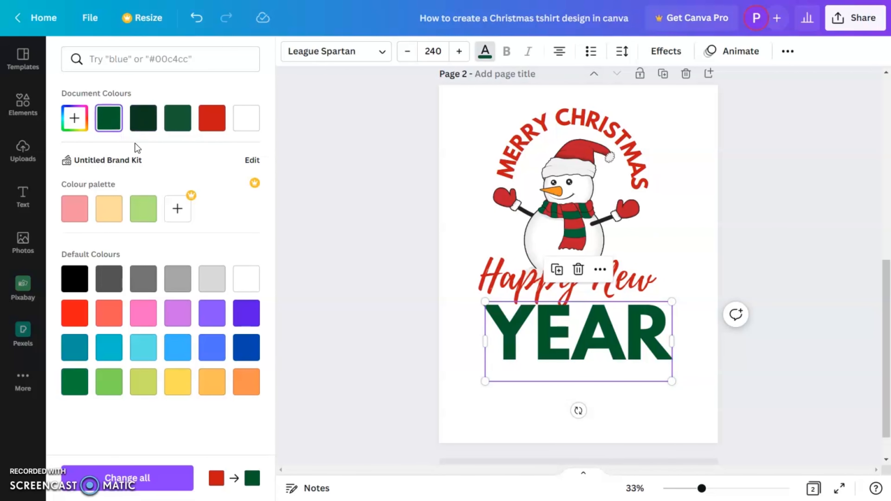
# Move "YEAR" up to overlap the lower edge of "Happy New" and send it behind that text
pyautogui.click(644, 356)
pyautogui.moveTo(660, 344); pyautogui.dragTo(650, 319)
pyautogui.rightClick(650, 319)
pyautogui.click(717, 343)
pyautogui.click(697, 347)
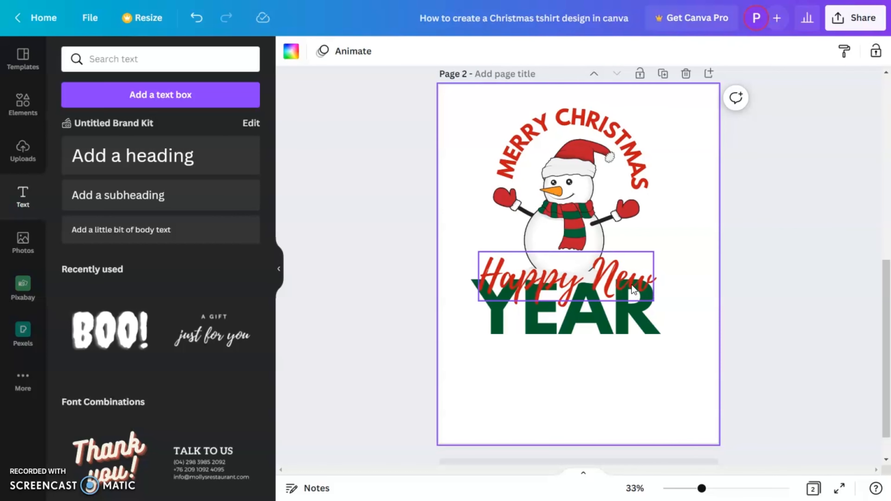
# Duplicate the "YEAR" heading just below the original and change the copy's text to "2023"
pyautogui.click(634, 332)
pyautogui.moveTo(634, 332); pyautogui.dragTo(626, 388)
pyautogui.doubleClick(626, 388)
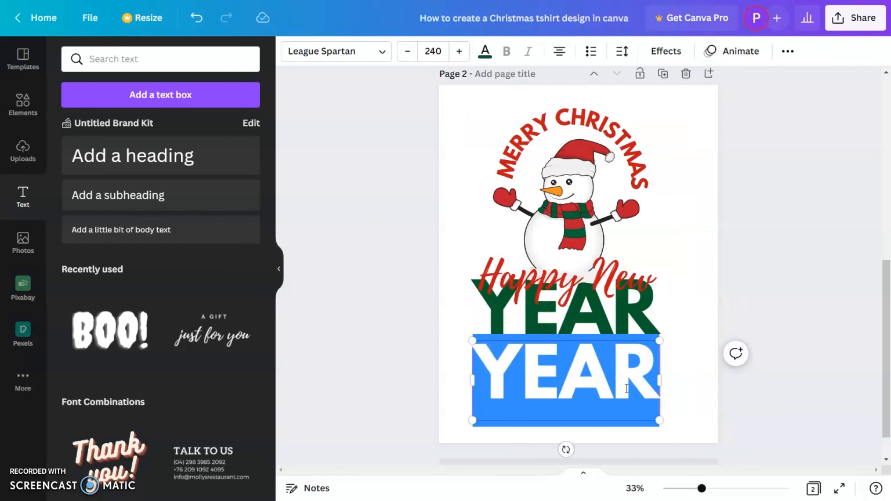
pyautogui.write('2023')
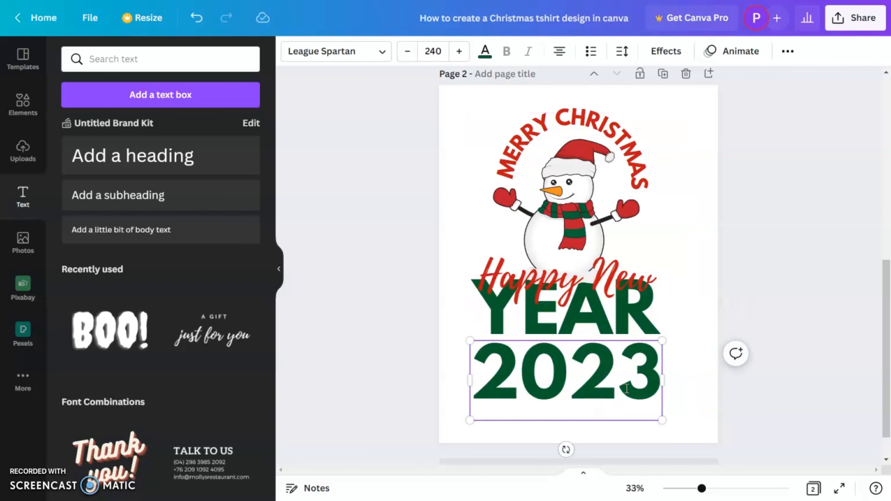
# Shrink "2023" to about size 85 and fit it centred close beneath "YEAR"
pyautogui.moveTo(662, 420); pyautogui.dragTo(572, 358)
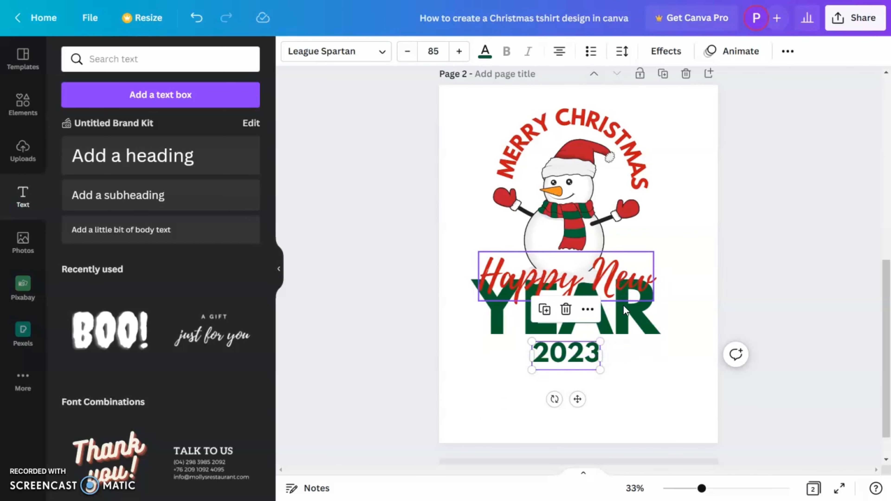
pyautogui.press('Up')
pyautogui.press('Up')
pyautogui.press('Up')
pyautogui.press('Up')
pyautogui.press('Up')
pyautogui.press('Up')
pyautogui.press('Up')
pyautogui.press('Up')
pyautogui.press('Up')
pyautogui.press('Up')
pyautogui.press('Down')
pyautogui.press('Down')
pyautogui.press('Down')
pyautogui.press('Down')
pyautogui.press('Down')
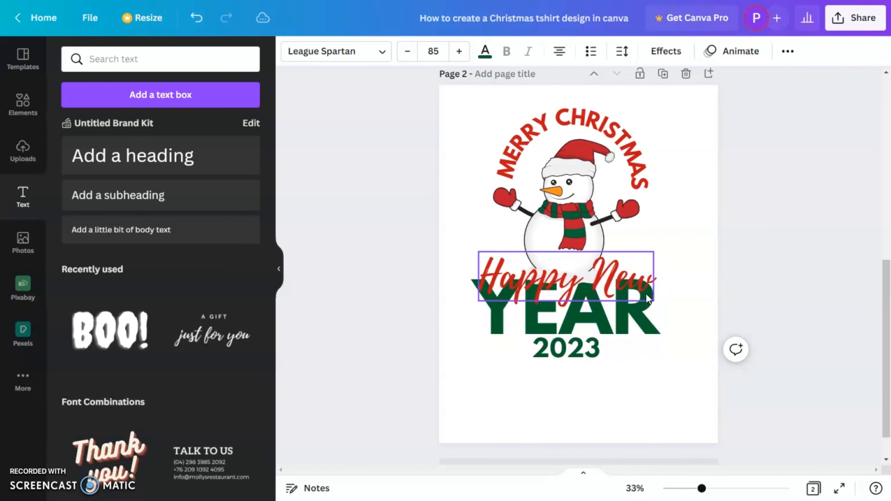
# Recolour the "2023" text with the red from the document colours
pyautogui.click(485, 51)
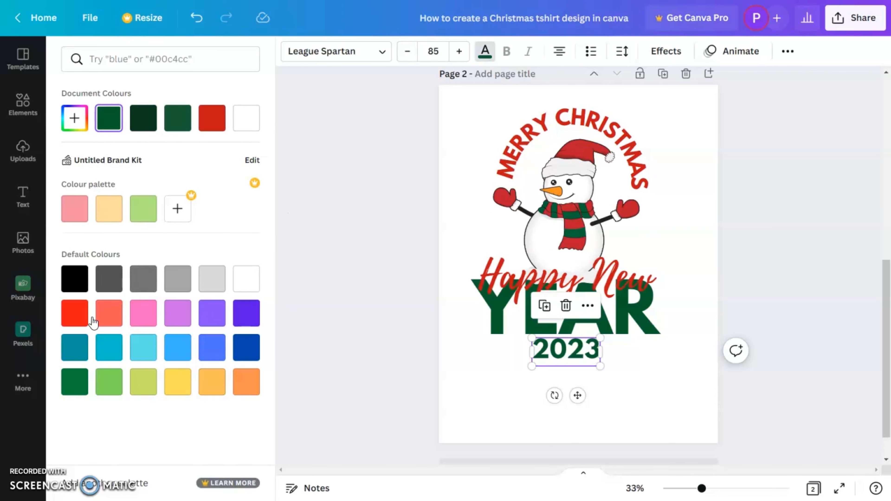
pyautogui.click(211, 118)
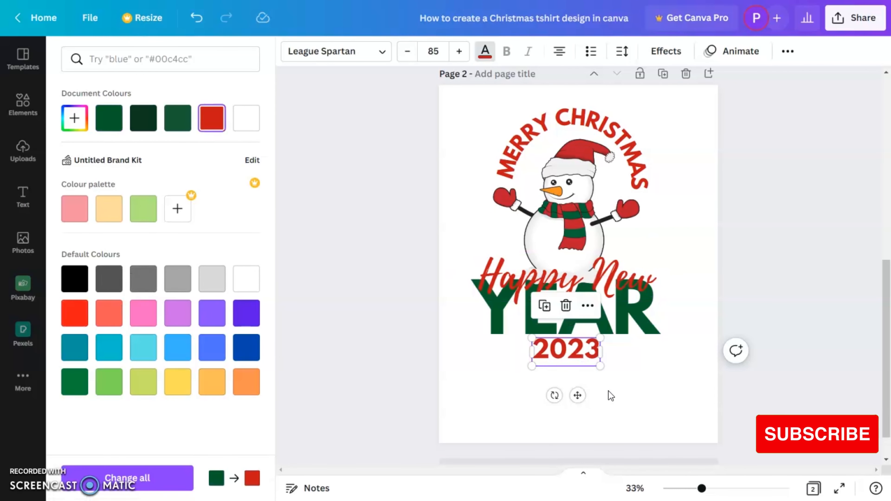
pyautogui.click(604, 371)
# Place a copy of "2023" to the left of the snowman and shorten its text to "20"
pyautogui.click(586, 354)
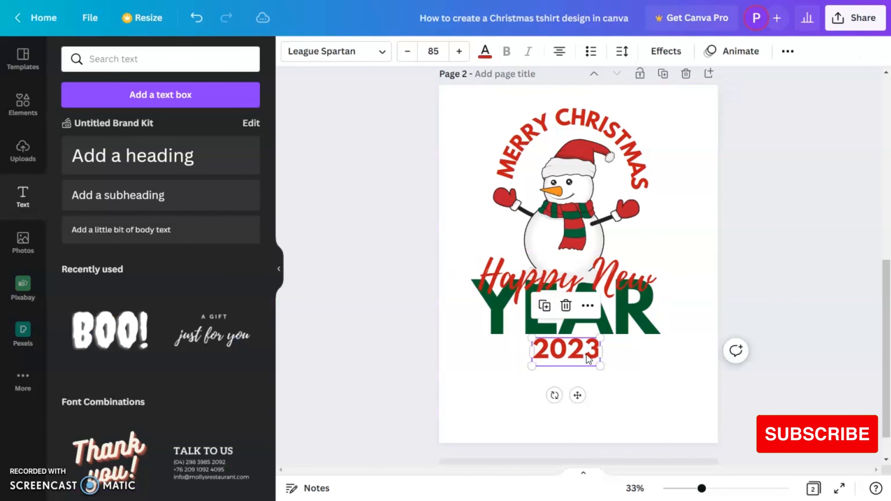
pyautogui.moveTo(570, 349); pyautogui.dragTo(496, 239)
pyautogui.doubleClick(498, 236)
pyautogui.click(472, 238)
pyautogui.click(470, 236)
pyautogui.click(469, 237)
pyautogui.press('Delete')
pyautogui.press('Delete')
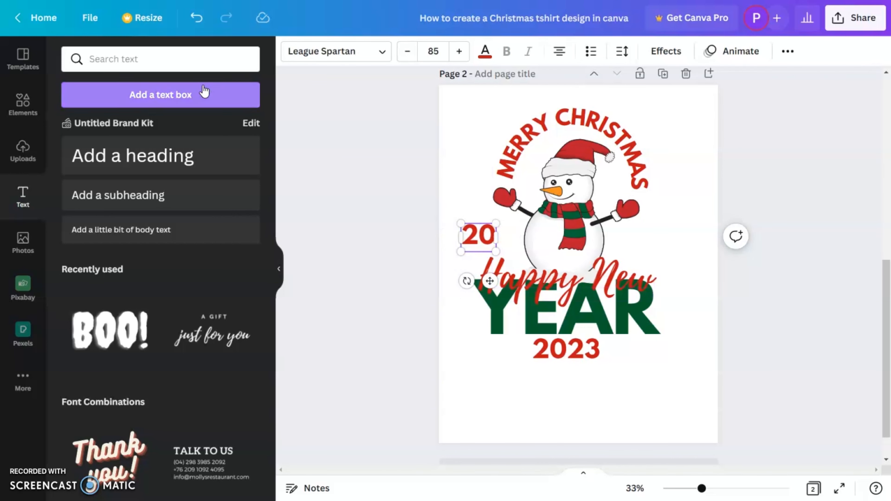
# Enlarge the "20" to about size 105 and place a copy of it to the right of the snowman
pyautogui.click(367, 246)
pyautogui.moveTo(482, 238); pyautogui.dragTo(624, 247)
pyautogui.click(459, 236)
pyautogui.click(491, 374)
# Lock the snowman group so the overlapping "20" on its right can be selected
pyautogui.doubleClick(641, 240)
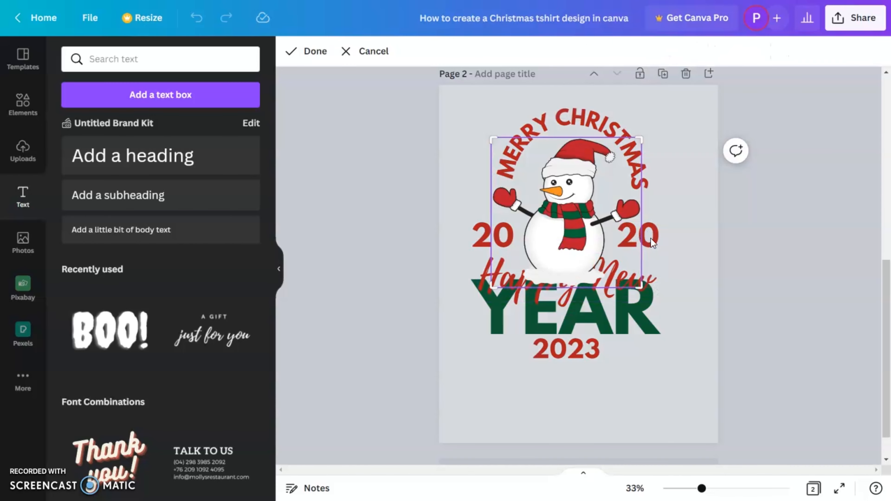
pyautogui.click(651, 238)
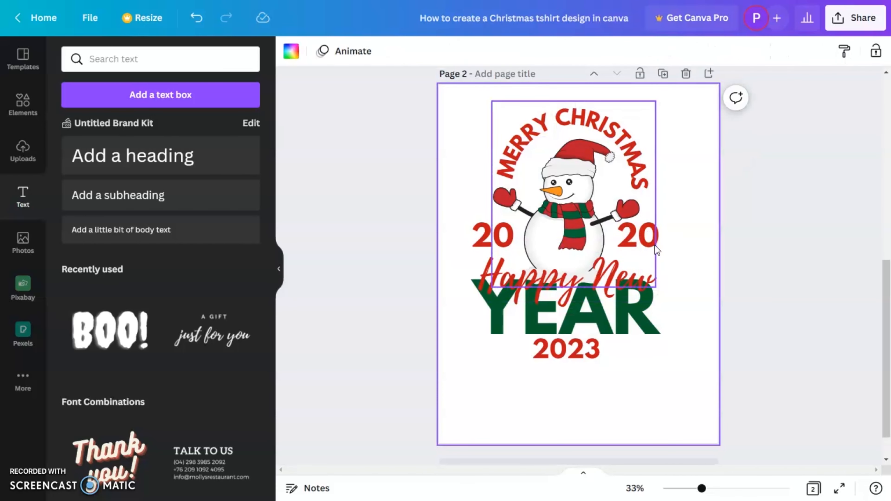
pyautogui.click(652, 242)
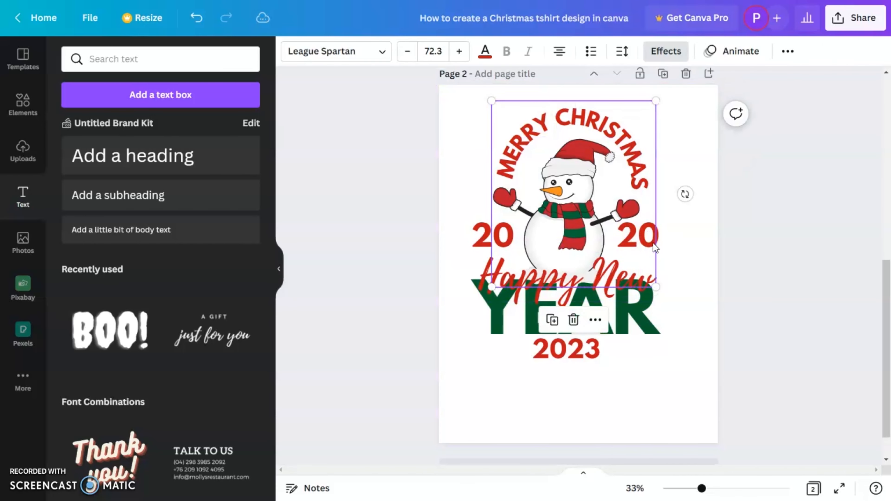
pyautogui.click(689, 230)
pyautogui.doubleClick(634, 237)
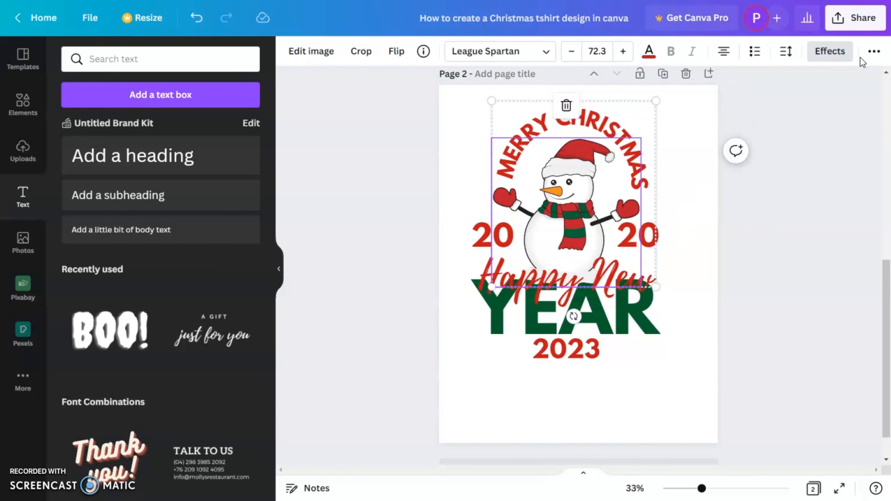
pyautogui.click(873, 52)
pyautogui.click(868, 84)
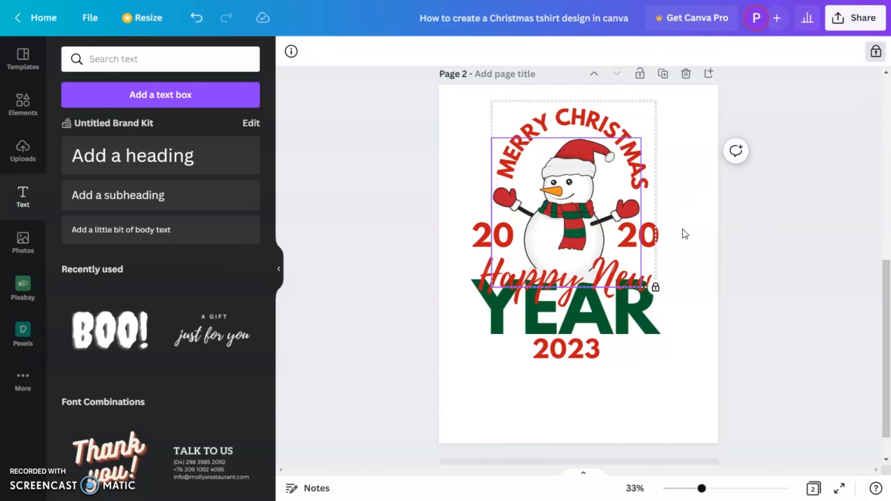
# Change the "20" right of the snowman to "22", editing it off the page and putting it back beside the snowman
pyautogui.moveTo(651, 246); pyautogui.dragTo(703, 261)
pyautogui.doubleClick(703, 262)
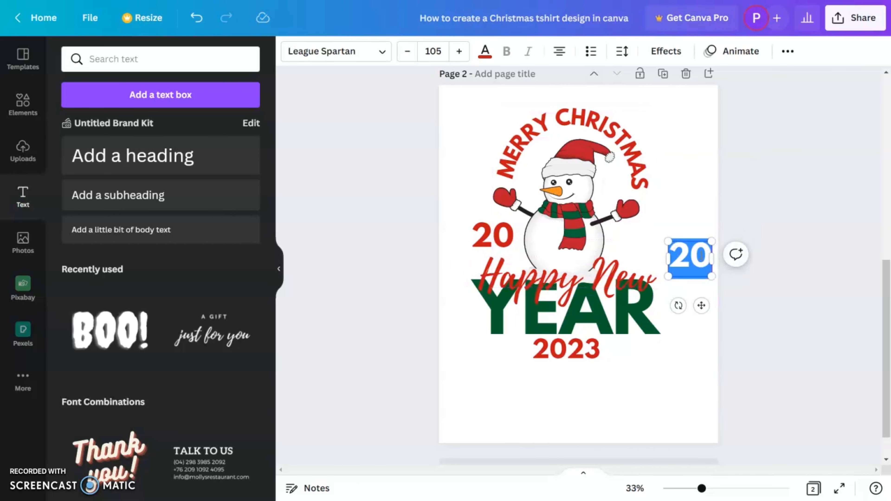
pyautogui.write('22')
pyautogui.click(695, 296)
pyautogui.click(687, 260)
pyautogui.moveTo(688, 260); pyautogui.dragTo(642, 249)
pyautogui.click(735, 246)
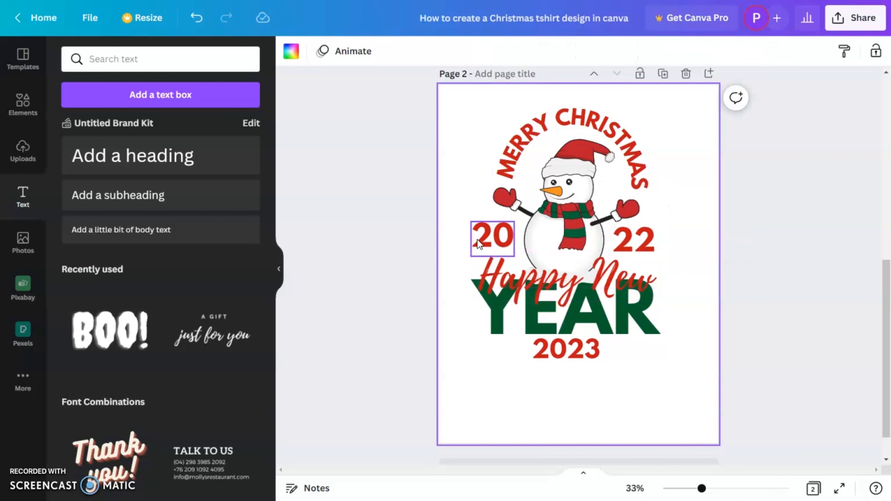
# Enlarge the "20" left of the snowman to about size 123 and keep it just above "Happy New"
pyautogui.click(740, 276)
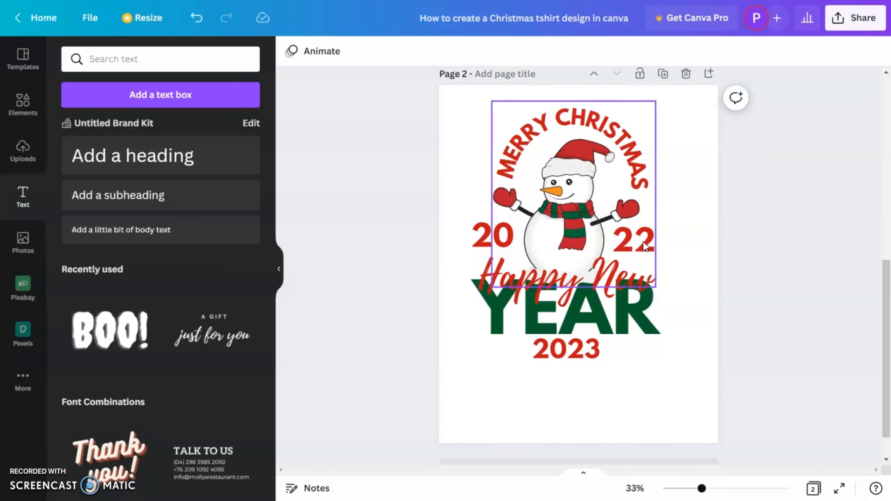
pyautogui.click(652, 241)
pyautogui.click(693, 233)
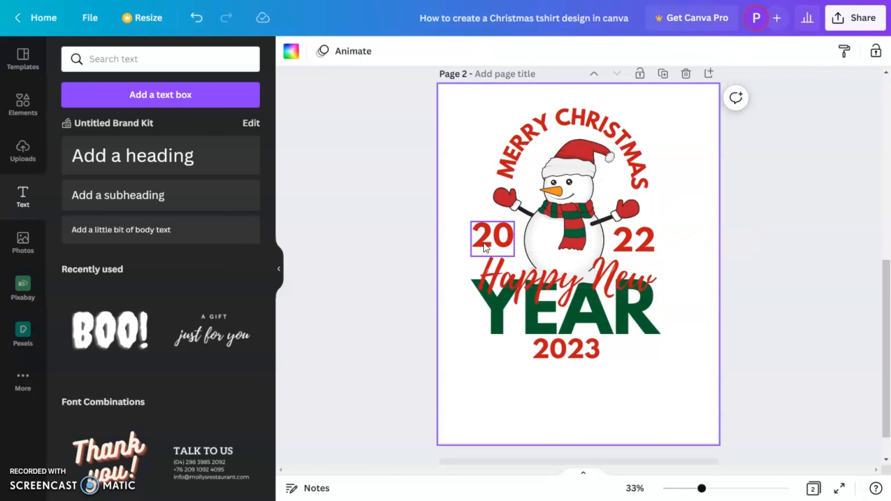
pyautogui.moveTo(483, 242); pyautogui.dragTo(482, 276)
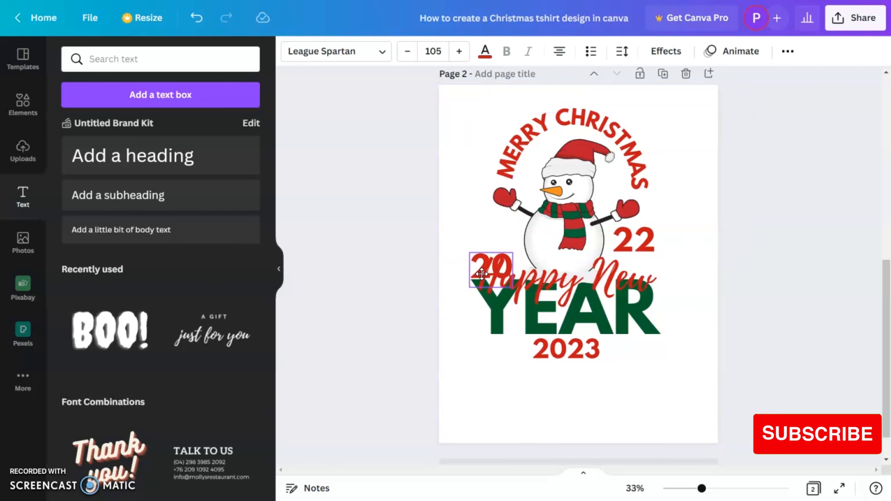
pyautogui.click(487, 262)
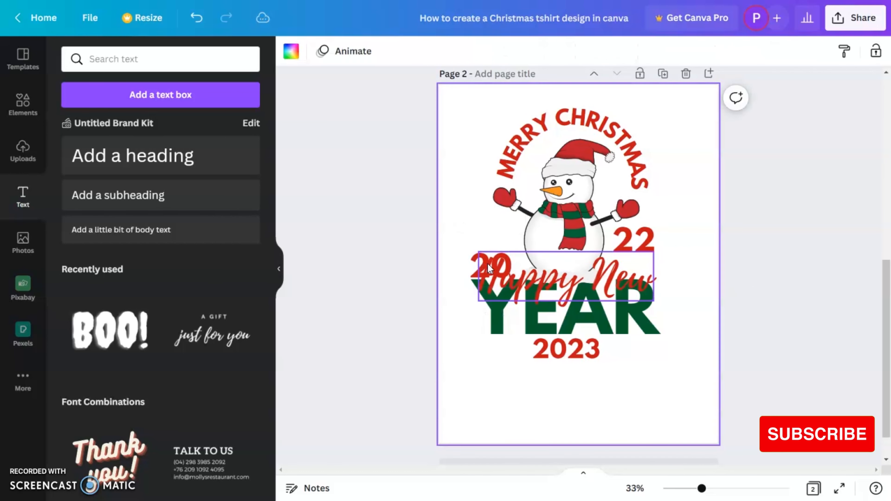
pyautogui.moveTo(487, 263); pyautogui.dragTo(487, 230)
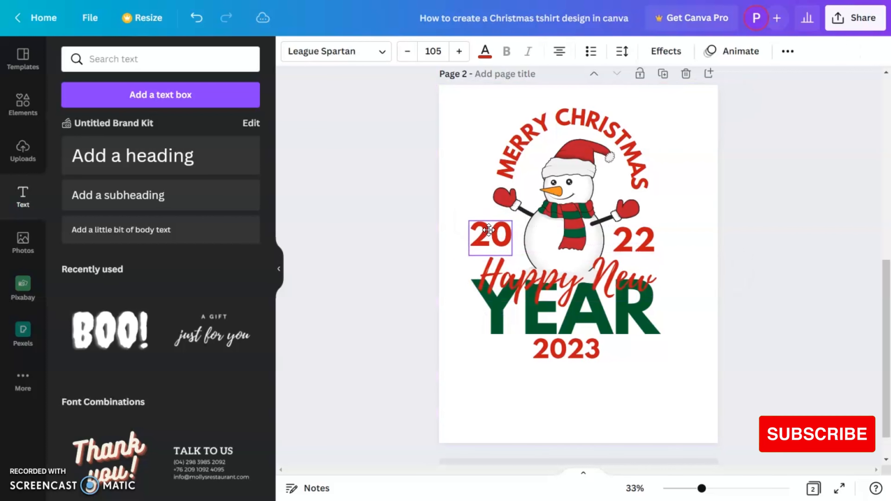
pyautogui.moveTo(513, 258); pyautogui.dragTo(510, 288)
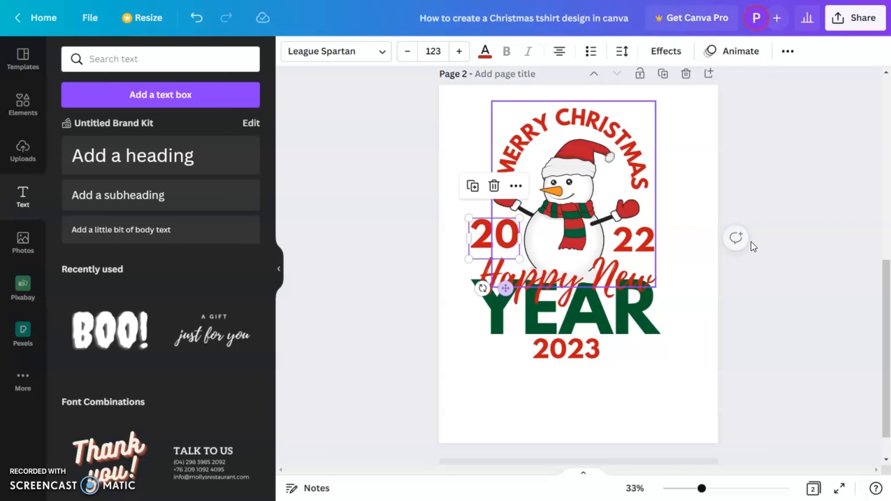
pyautogui.click(687, 243)
pyautogui.click(651, 247)
pyautogui.click(684, 224)
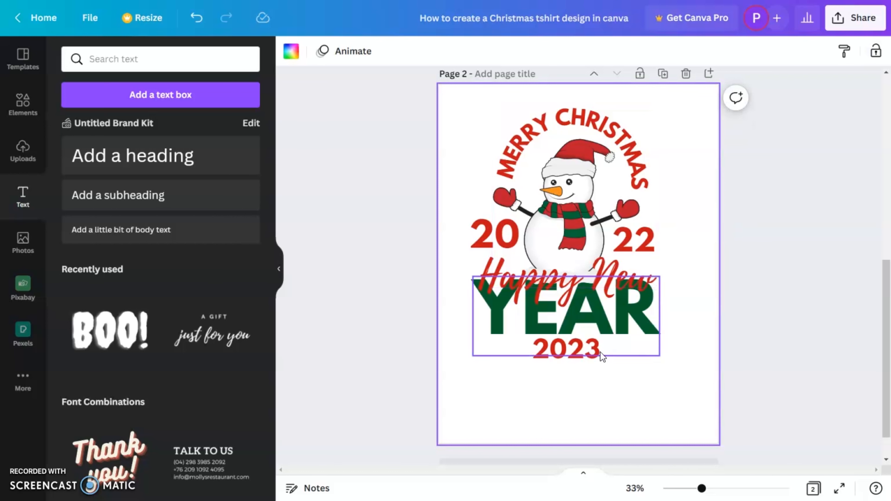
pyautogui.click(593, 351)
pyautogui.click(668, 362)
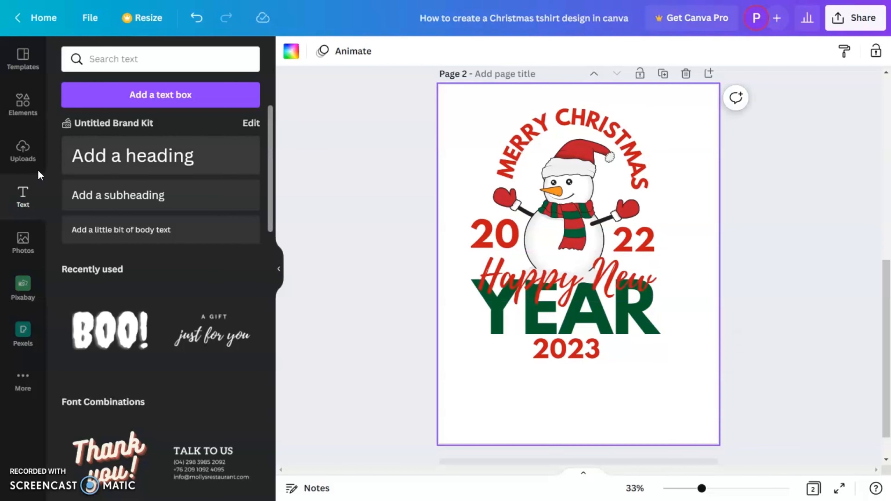
# Clear the previous elements search, add a plain straight line to page 2 and colour it red
pyautogui.click(31, 120)
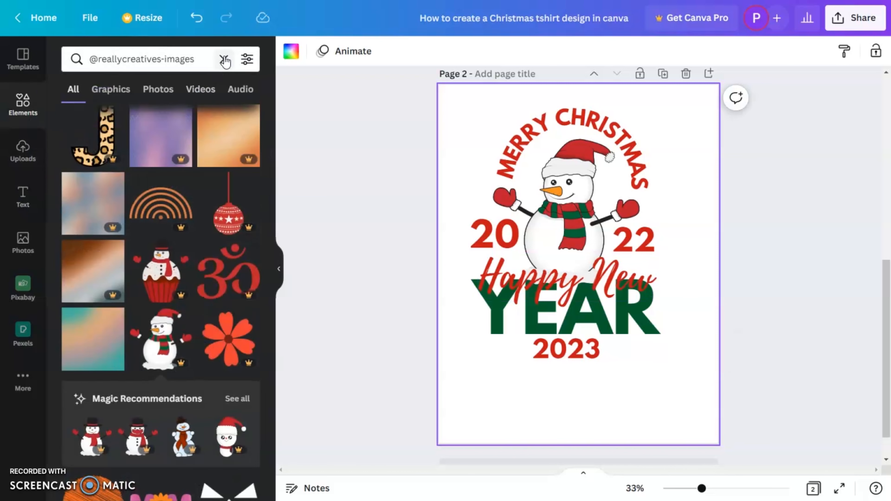
pyautogui.click(224, 60)
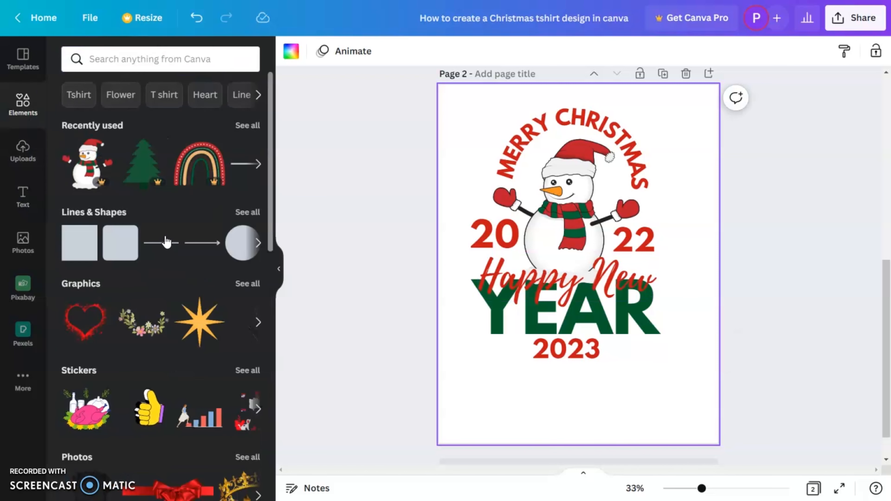
pyautogui.click(165, 243)
pyautogui.click(291, 50)
pyautogui.click(247, 119)
# Give the red line a weight of 15 and rounded end points
pyautogui.click(322, 52)
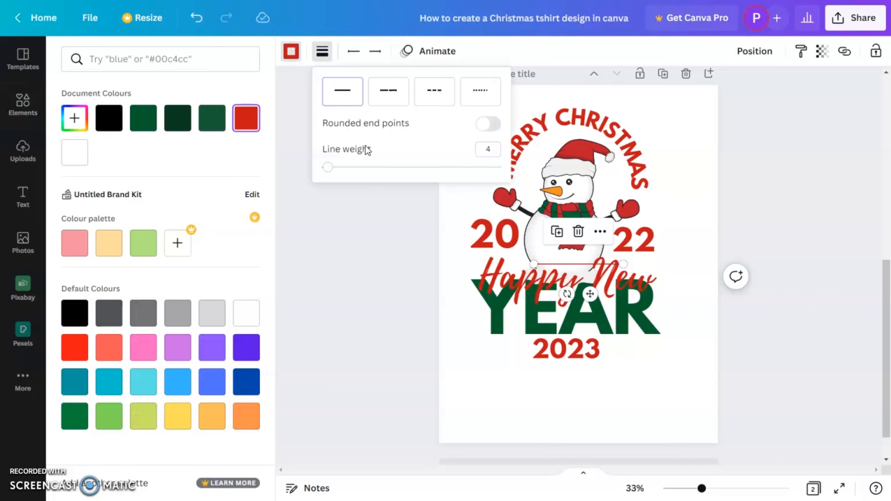
pyautogui.moveTo(328, 168); pyautogui.dragTo(336, 167)
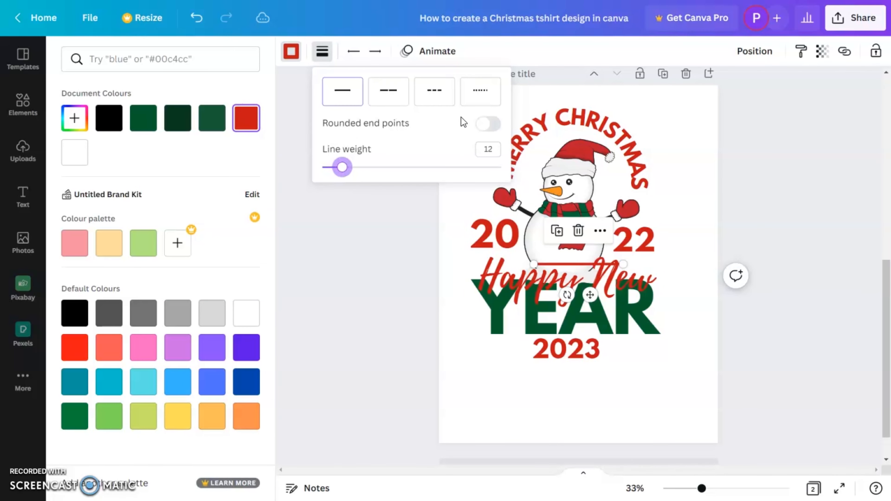
pyautogui.click(484, 126)
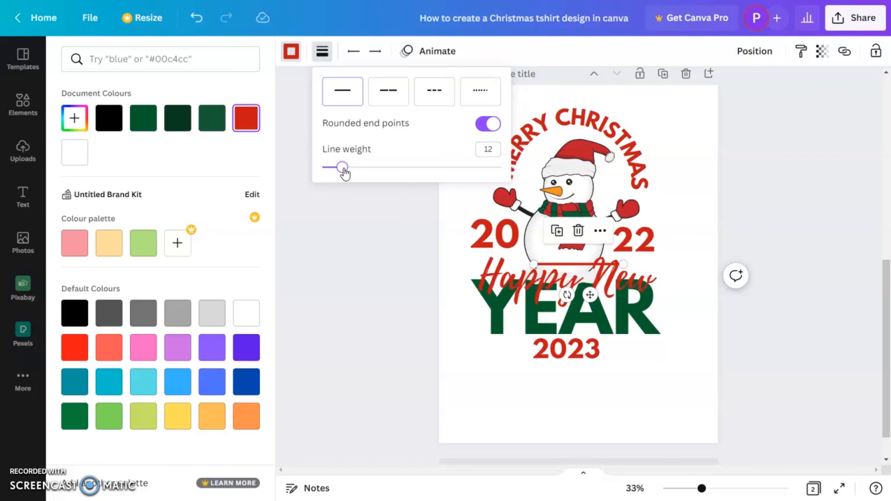
pyautogui.moveTo(348, 171); pyautogui.dragTo(349, 173)
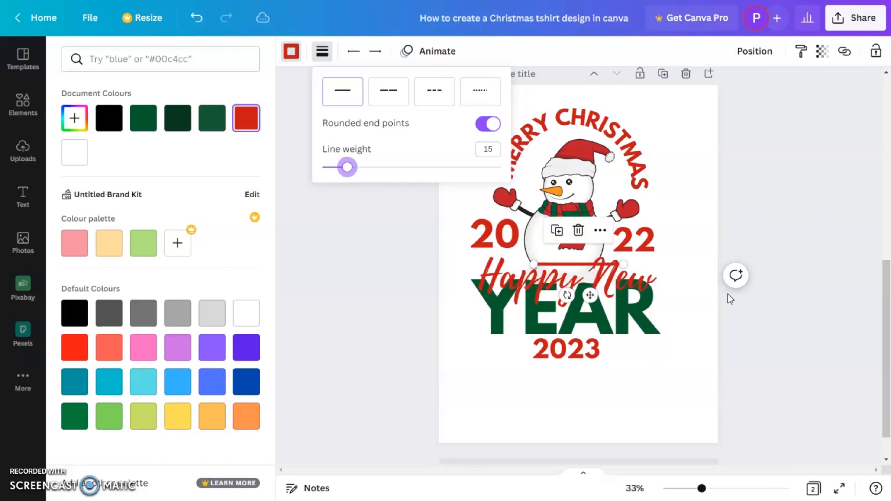
# Shorten the red line, place it left of "2023" and put a matching copy on the right of it
pyautogui.moveTo(590, 295); pyautogui.dragTo(529, 379)
pyautogui.moveTo(561, 349); pyautogui.dragTo(519, 350)
pyautogui.moveTo(507, 380); pyautogui.dragTo(646, 377)
pyautogui.click(600, 371)
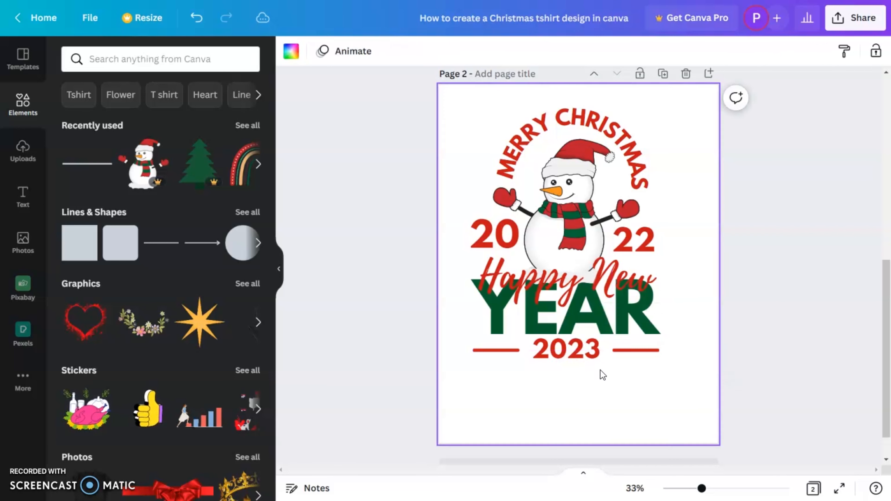
# Lengthen both red lines slightly on their inner ends towards "2023"
pyautogui.click(644, 350)
pyautogui.click(579, 370)
pyautogui.click(505, 350)
pyautogui.moveTo(518, 350); pyautogui.dragTo(527, 350)
pyautogui.click(618, 350)
pyautogui.moveTo(612, 350); pyautogui.dragTo(606, 349)
pyautogui.click(672, 405)
# Select all the elements of the snowman design and group them
pyautogui.moveTo(755, 413); pyautogui.dragTo(439, 108)
pyautogui.click(738, 236)
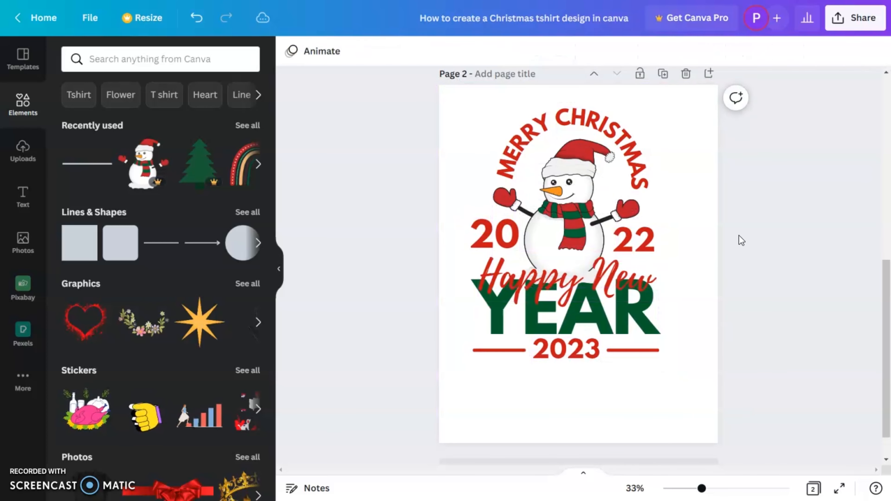
pyautogui.moveTo(775, 374); pyautogui.dragTo(456, 102)
pyautogui.rightClick(572, 259)
pyautogui.click(600, 384)
# Align the grouped snowman design to the centre of the page
pyautogui.moveTo(574, 317); pyautogui.dragTo(597, 318)
pyautogui.click(786, 52)
pyautogui.click(663, 82)
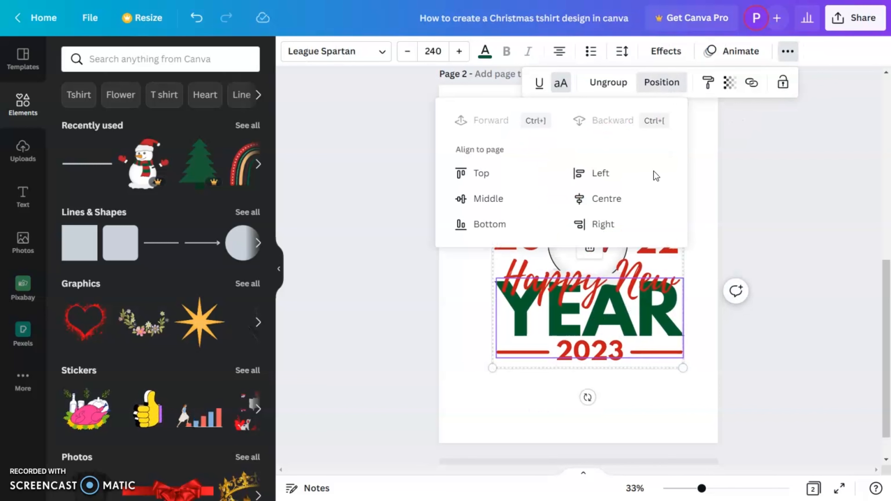
pyautogui.click(603, 197)
# Enlarge the grouped design until it nearly fills page 2 and shift it down to fit within the page
pyautogui.click(674, 368)
pyautogui.moveTo(674, 368); pyautogui.dragTo(726, 396)
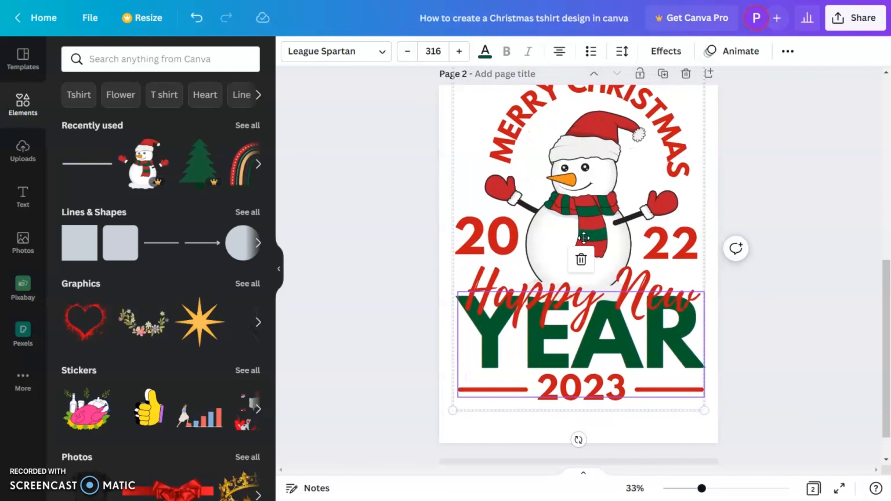
pyautogui.moveTo(585, 224); pyautogui.dragTo(583, 247)
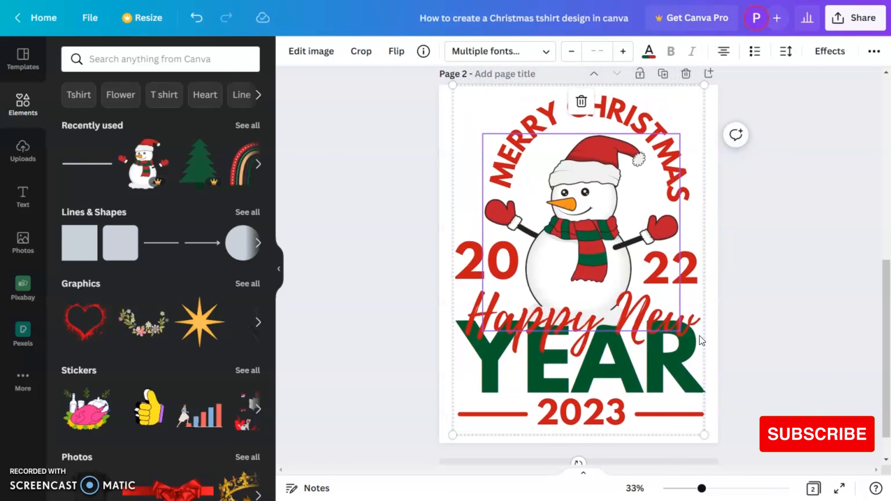
pyautogui.moveTo(702, 434); pyautogui.dragTo(705, 438)
pyautogui.click(859, 197)
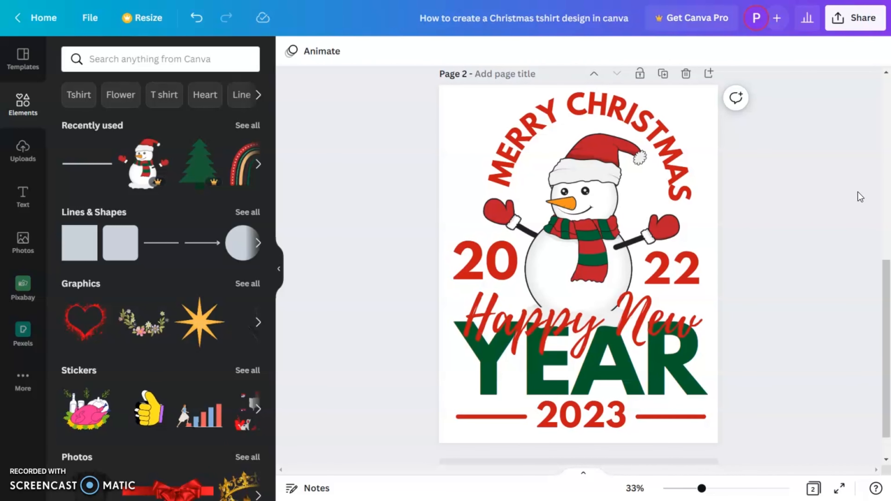
# Review the download settings with PNG as the file type and close them without downloading
pyautogui.click(850, 28)
pyautogui.click(688, 332)
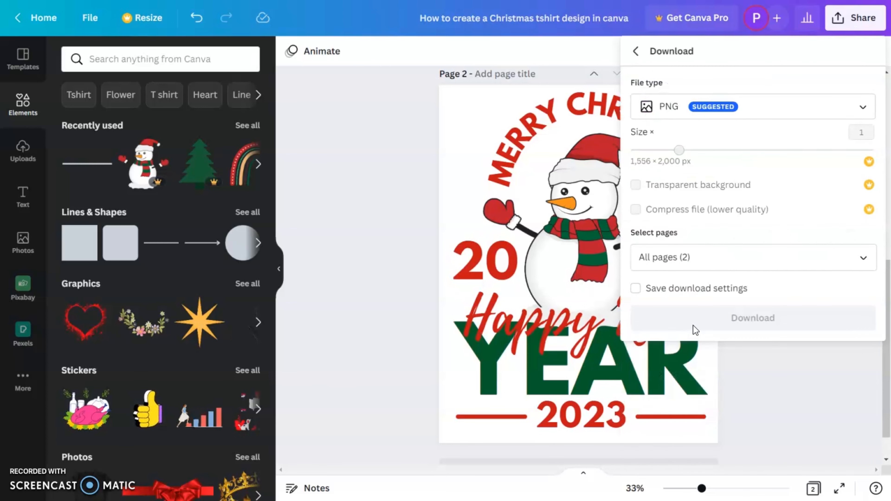
pyautogui.click(669, 106)
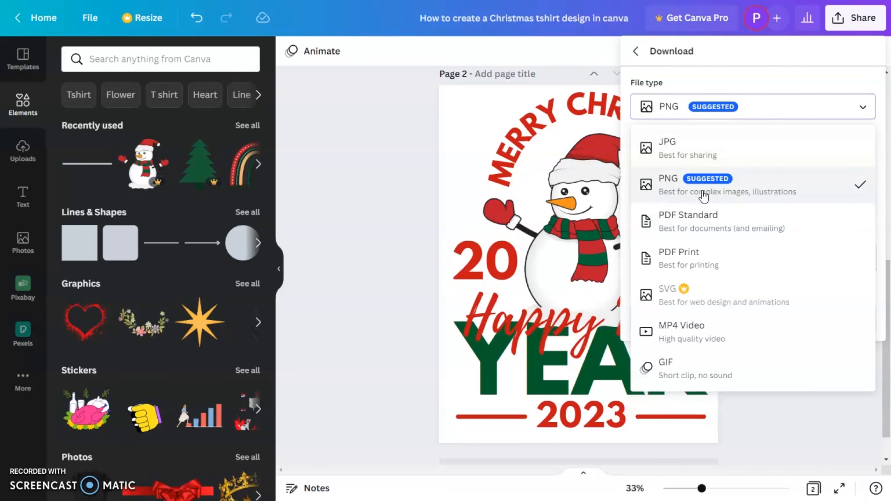
pyautogui.click(709, 202)
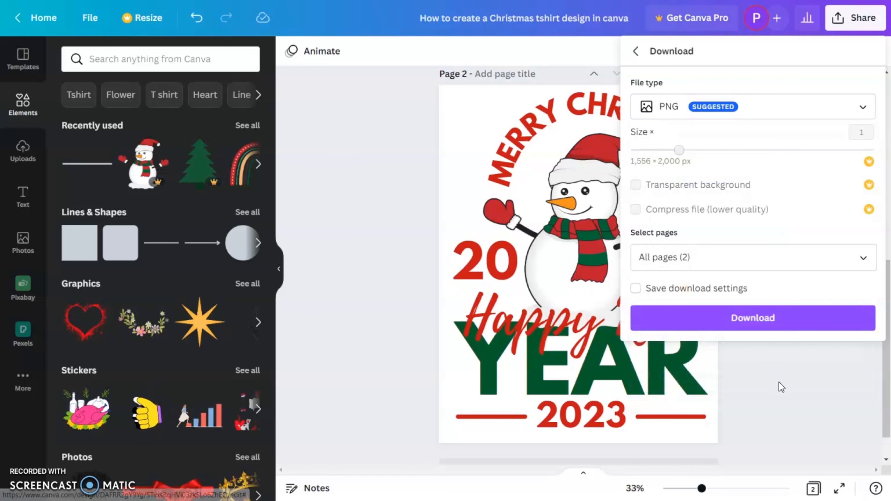
pyautogui.click(800, 399)
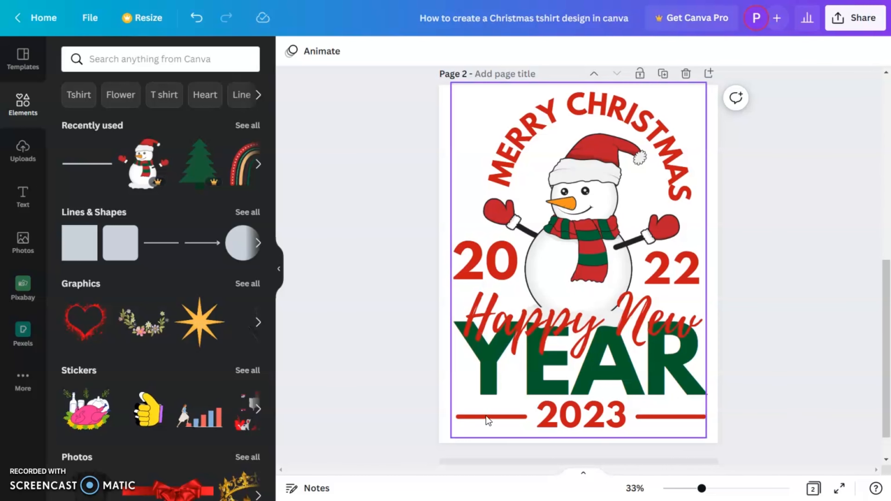
# Add page 3 with the heading "NOW SIMPLY DOWNLOAD IT AS PNG TRANSPARENT AND UPLOAD IT YOUR POD SITES"
pyautogui.scroll(-1, 509, 444)
pyautogui.click(510, 444)
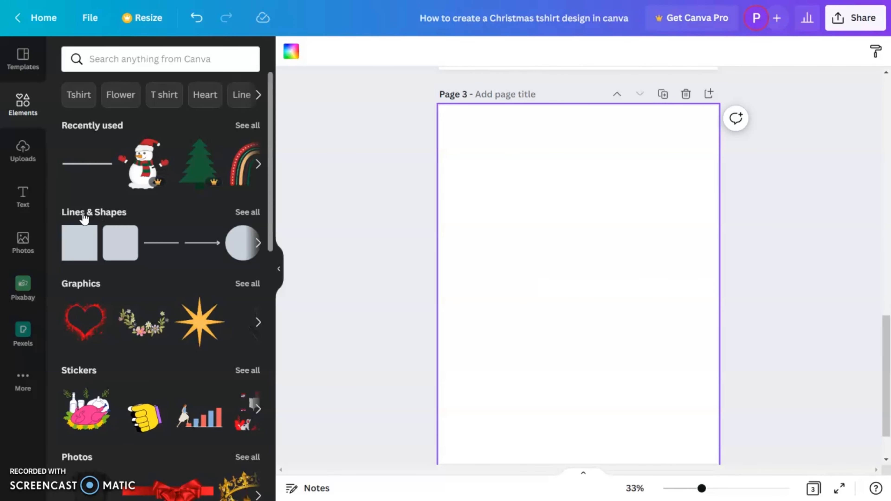
pyautogui.click(22, 196)
pyautogui.click(159, 162)
pyautogui.write('THAT IS IT')
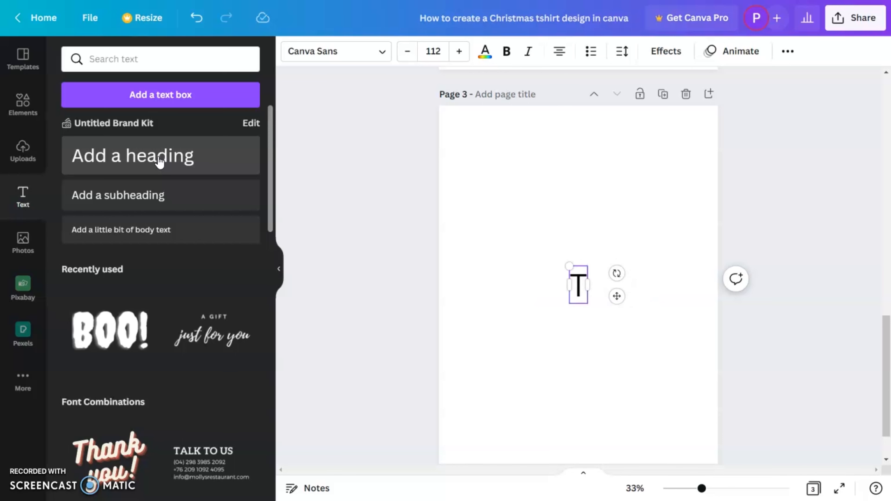
pyautogui.write(' AS SIMPLE AS THAT')
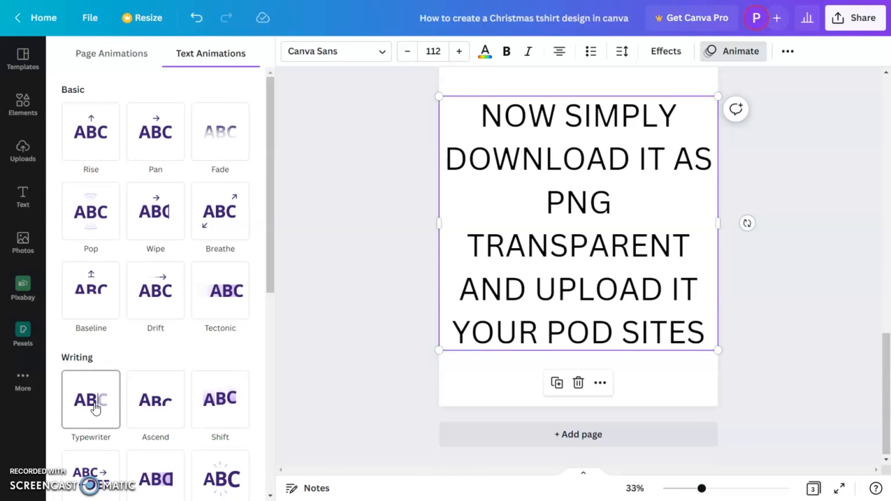
pyautogui.press('Escape')
# Replace the heading on page 3 with "LETS MAKE SOME FREE MOCKUPS FOR THIS TSHIRT"
pyautogui.tripleClick(614, 284)
pyautogui.write('LETS MAKE SOME')
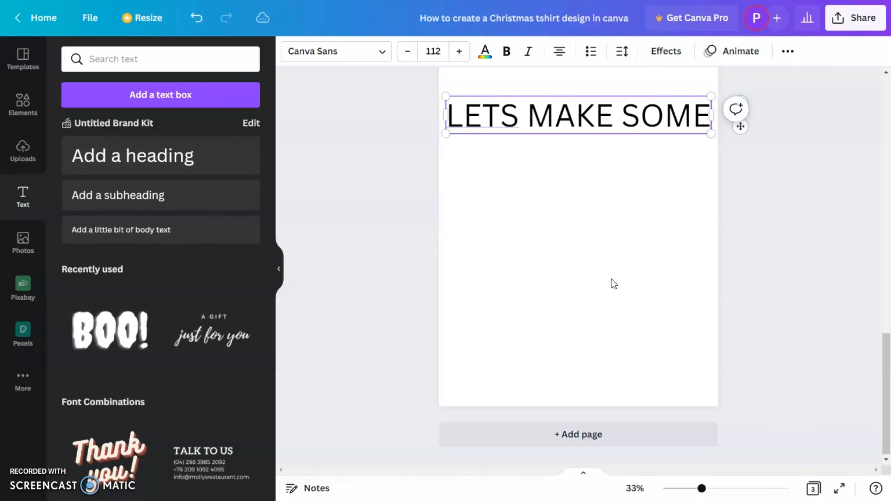
pyautogui.write(' FREE MOCKUPS')
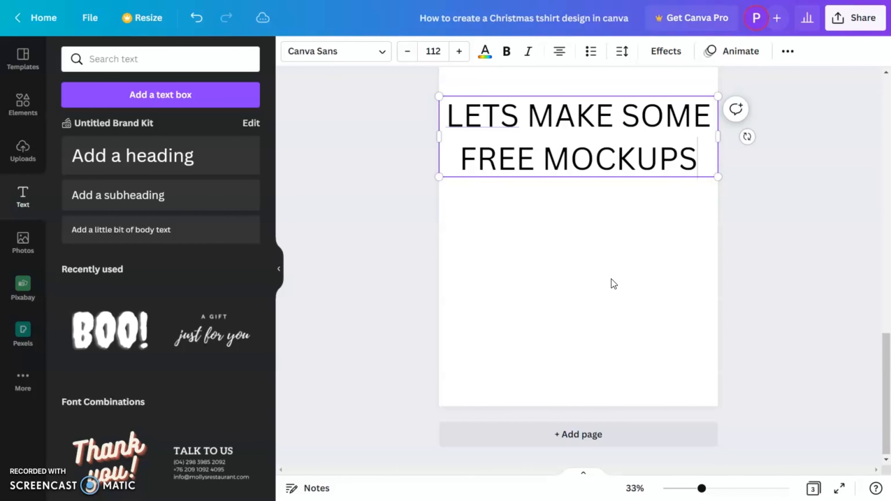
pyautogui.write(' FOR THIS TSHIRT')
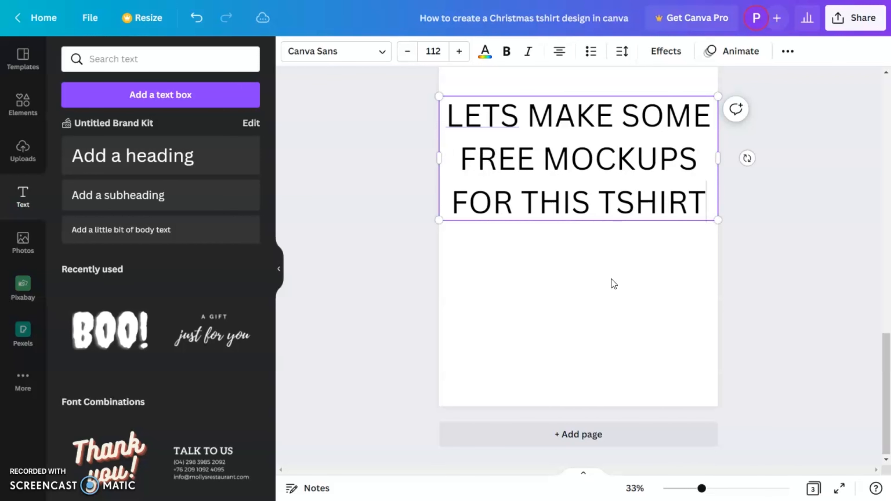
pyautogui.click(565, 323)
# Replace the page 3 text with instructions to download with a transparent BG, or as JPEG and remove the BG with another tool
pyautogui.click(705, 211)
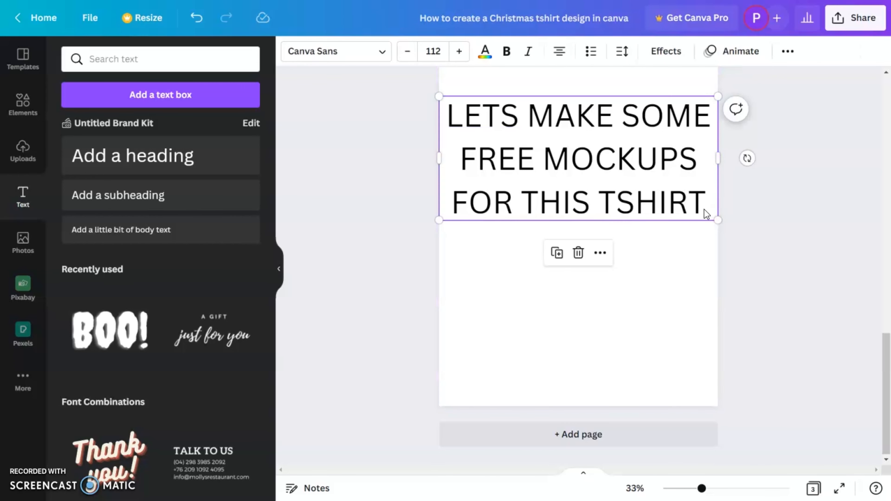
pyautogui.doubleClick(705, 211)
pyautogui.click(705, 211)
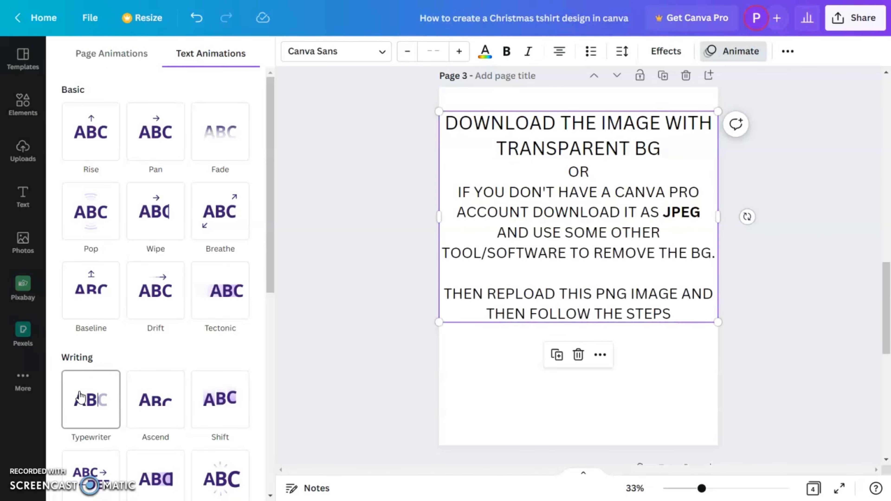
pyautogui.click(804, 390)
pyautogui.click(804, 391)
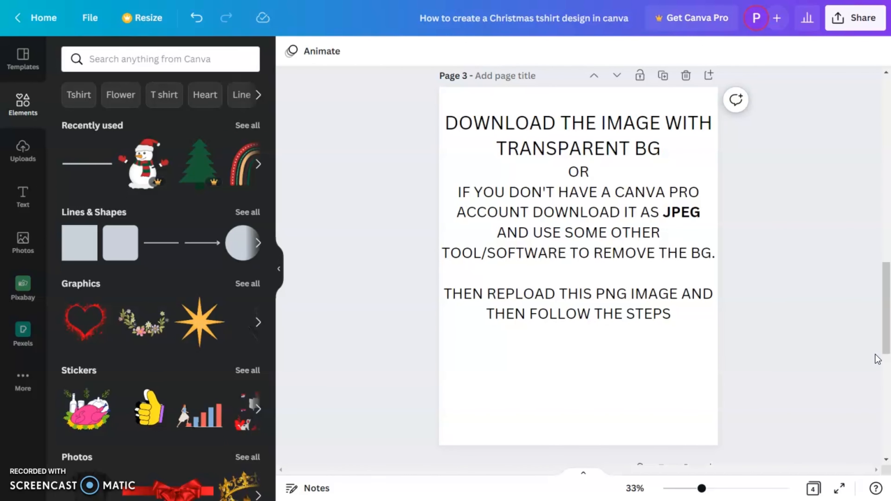
# Select the snowman design image on page 4 and open the Smartmockups effect for it
pyautogui.scroll(-10, 876, 359)
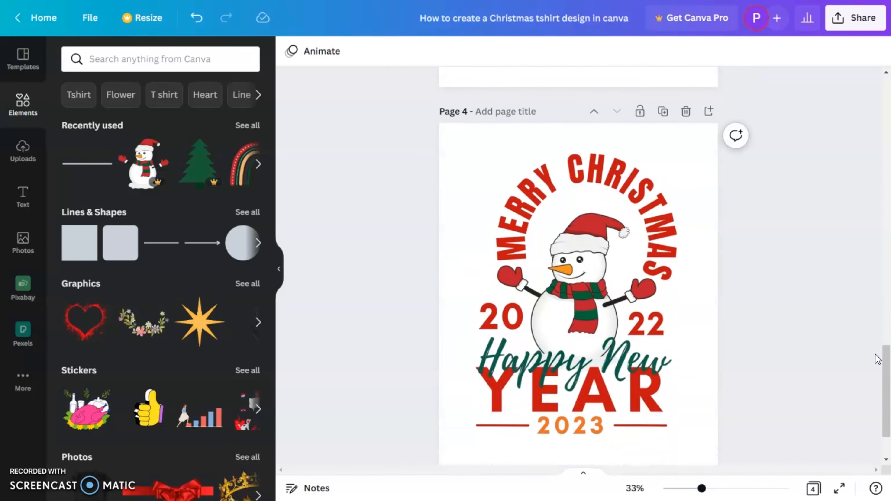
pyautogui.click(601, 284)
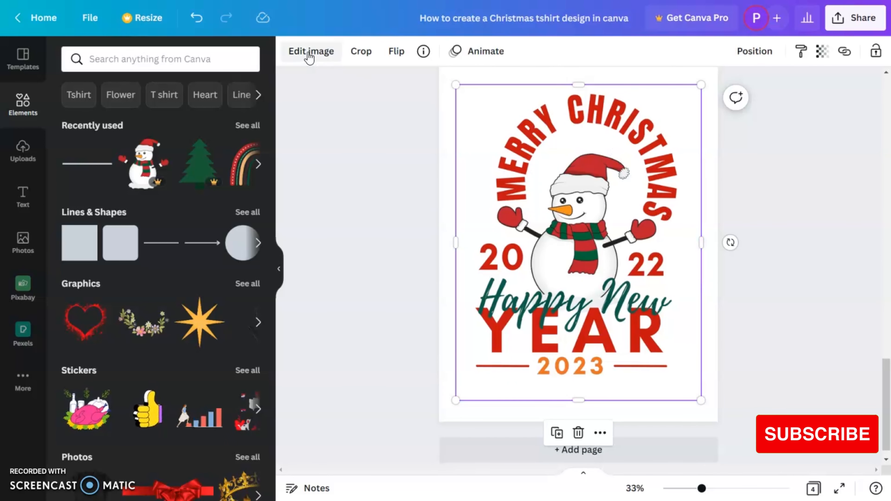
pyautogui.click(323, 63)
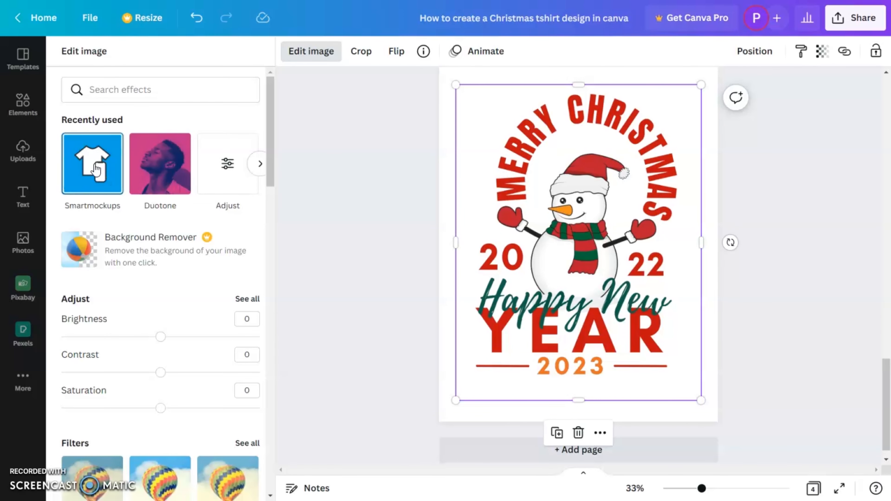
pyautogui.click(98, 170)
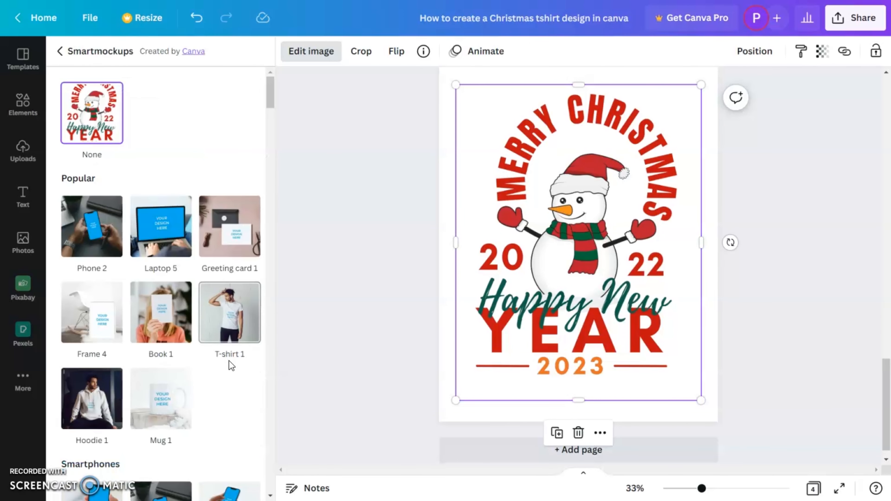
# Choose the T-shirt 8 mockup from the Clothing category for the snowman design
pyautogui.scroll(-15, 235, 361)
pyautogui.scroll(-20, 241, 361)
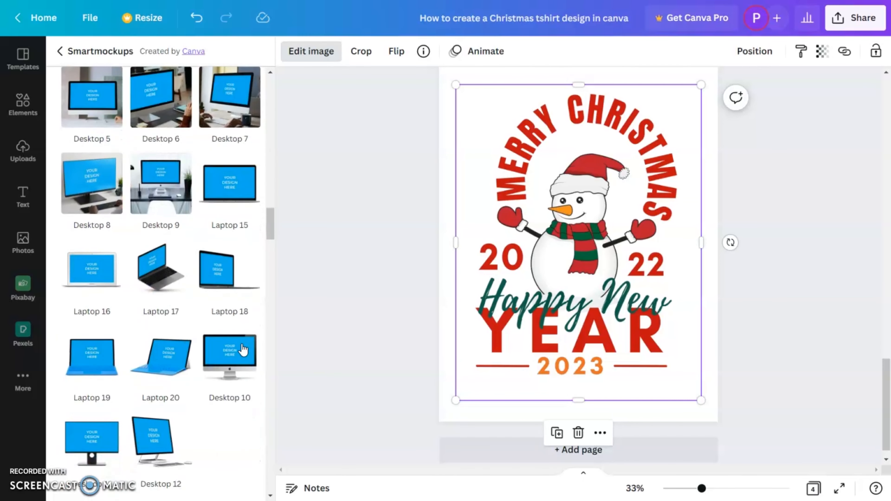
pyautogui.scroll(-20, 242, 349)
pyautogui.scroll(-15, 243, 347)
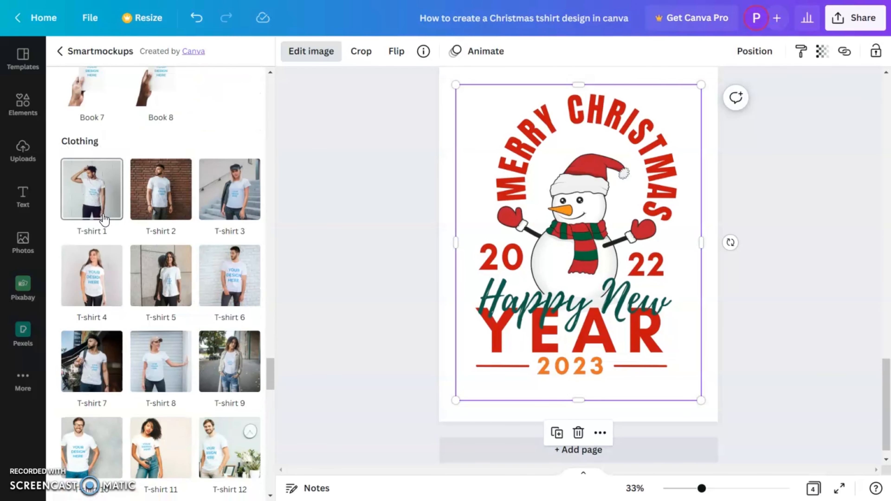
pyautogui.scroll(-5, 232, 266)
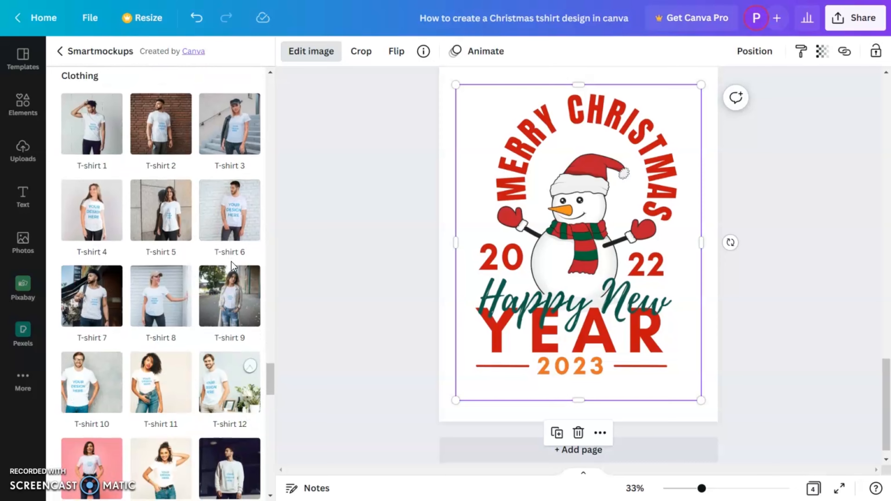
pyautogui.scroll(-5, 231, 263)
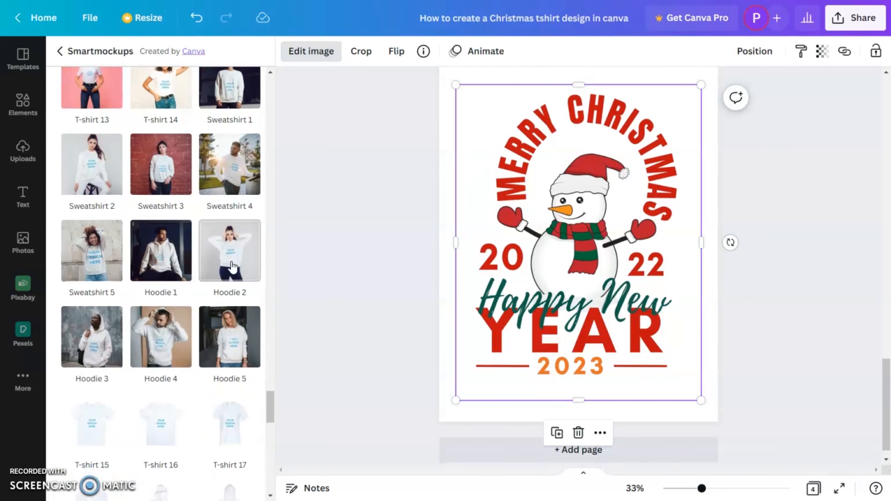
pyautogui.scroll(-8, 232, 267)
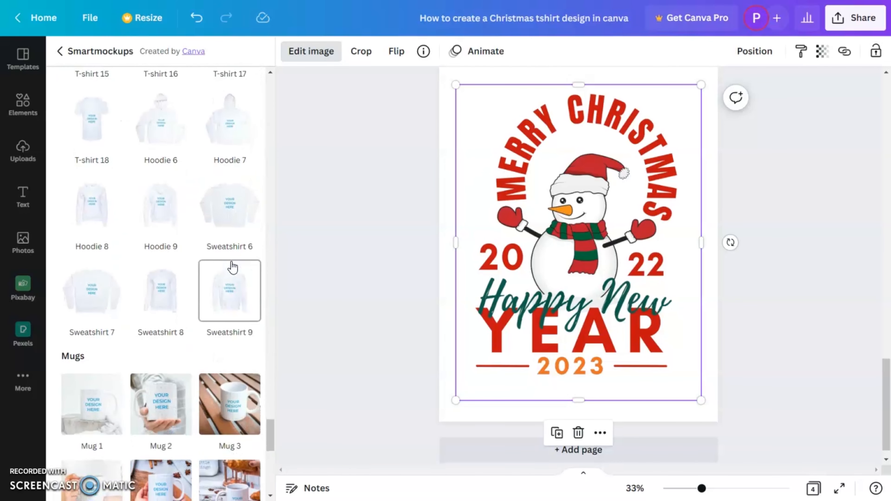
pyautogui.scroll(10, 232, 267)
pyautogui.scroll(9, 232, 263)
pyautogui.click(149, 362)
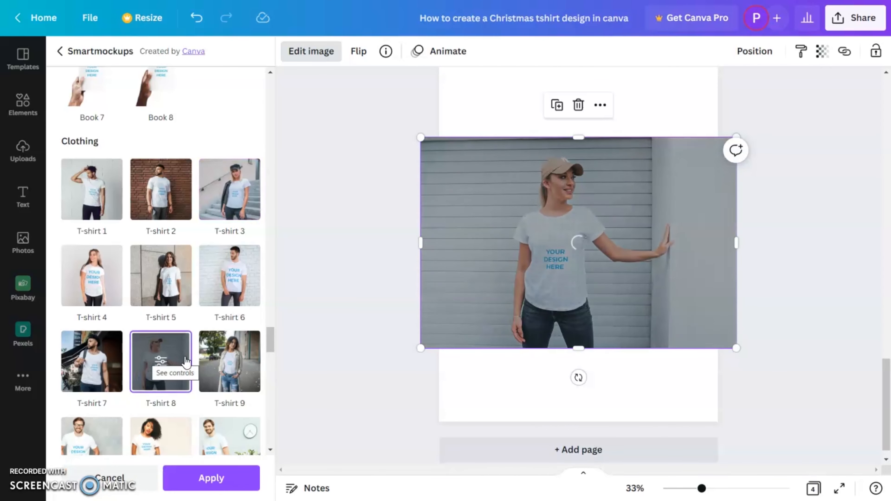
# Apply the mockup with a Custom crop at horizontal position 57, vertical position 36 and size 65, and enlarge it to fill page 4
pyautogui.click(163, 357)
pyautogui.click(142, 119)
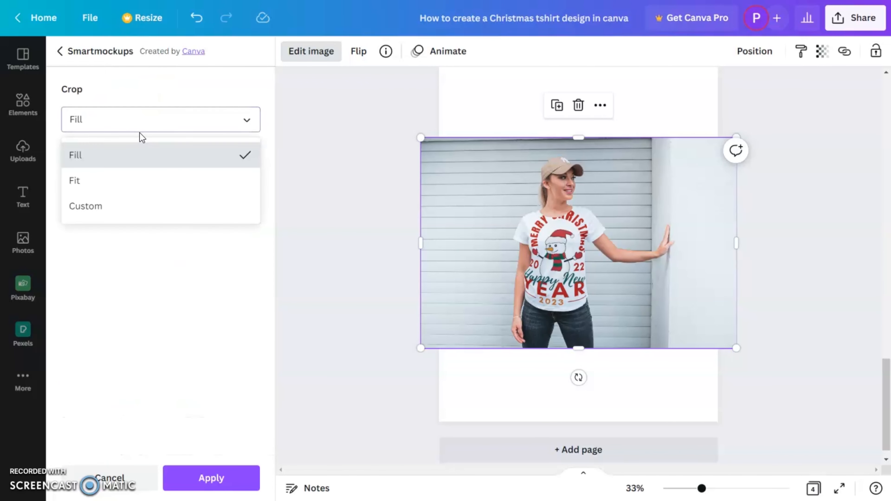
pyautogui.click(113, 207)
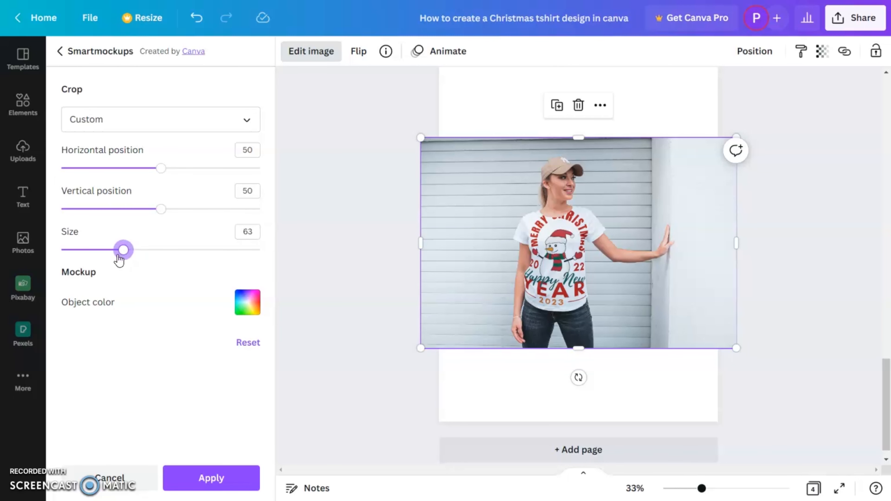
pyautogui.moveTo(119, 261); pyautogui.dragTo(117, 261)
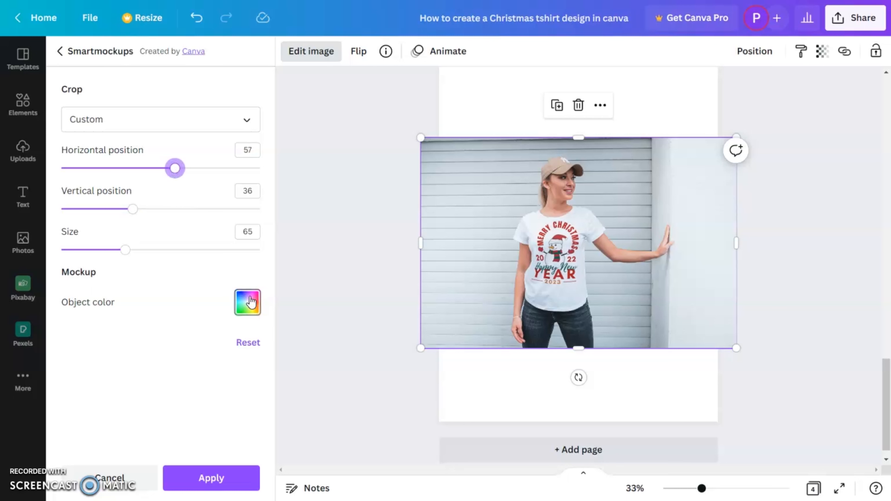
pyautogui.click(204, 487)
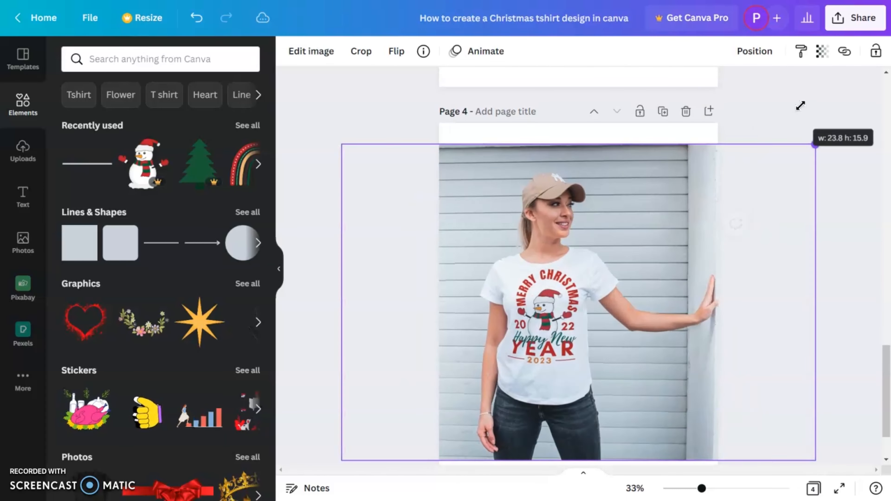
pyautogui.moveTo(800, 104); pyautogui.dragTo(819, 106)
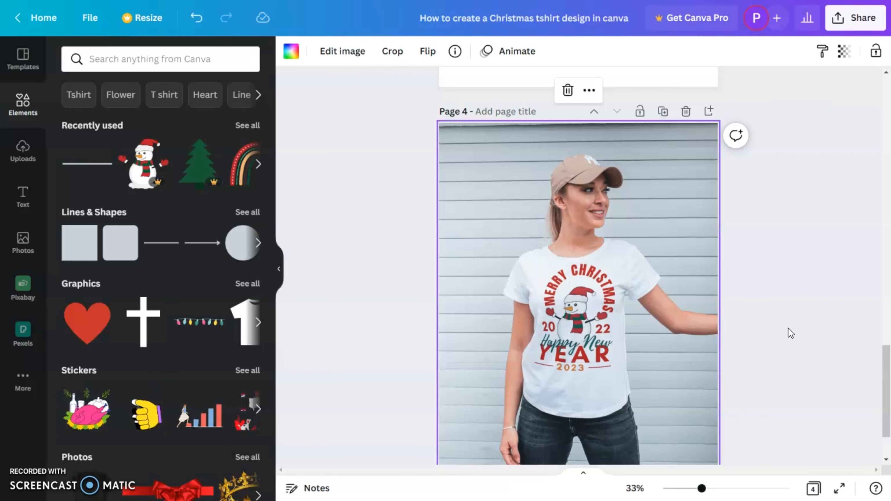
# Review the file types offered for downloading the design and close the download options
pyautogui.click(852, 18)
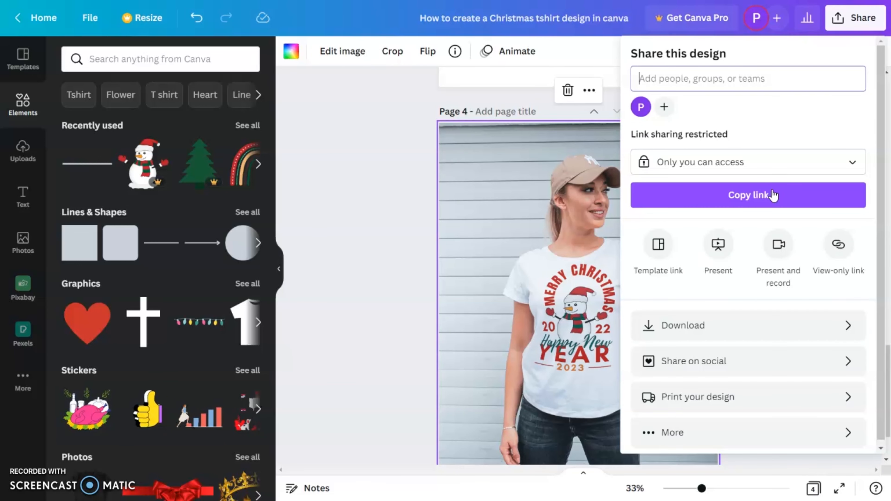
pyautogui.click(738, 323)
pyautogui.click(691, 114)
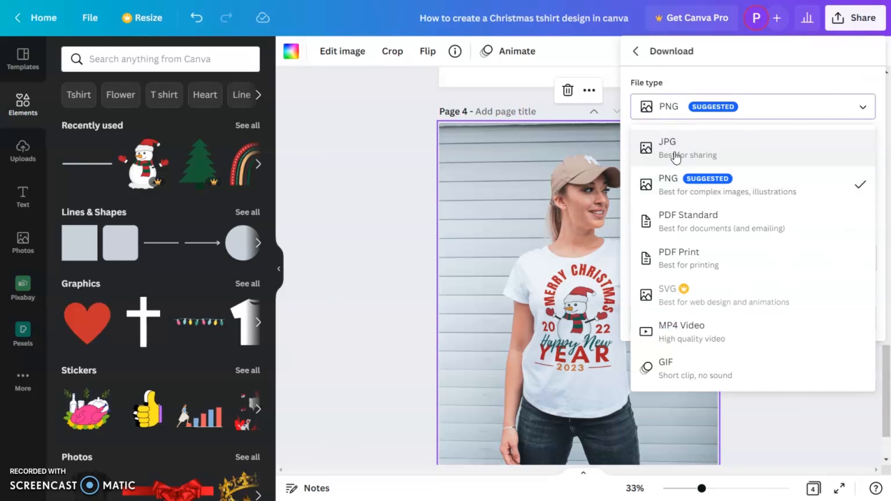
pyautogui.click(406, 279)
pyautogui.scroll(-2, 409, 279)
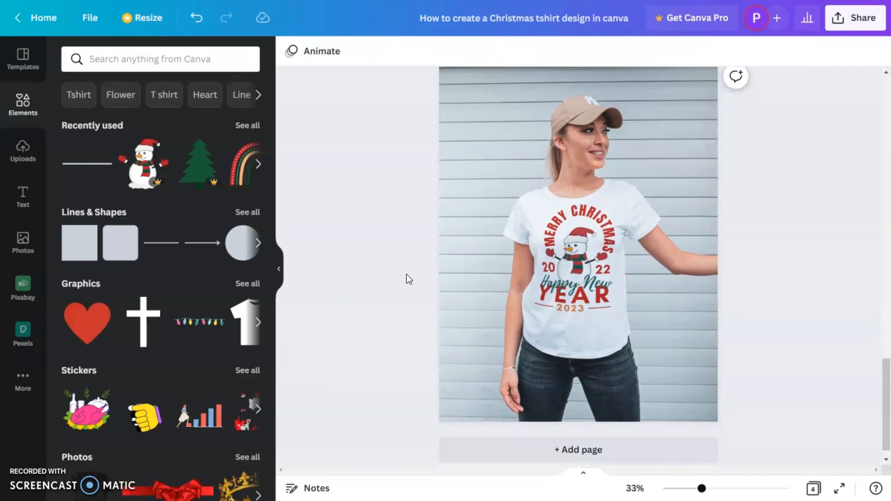